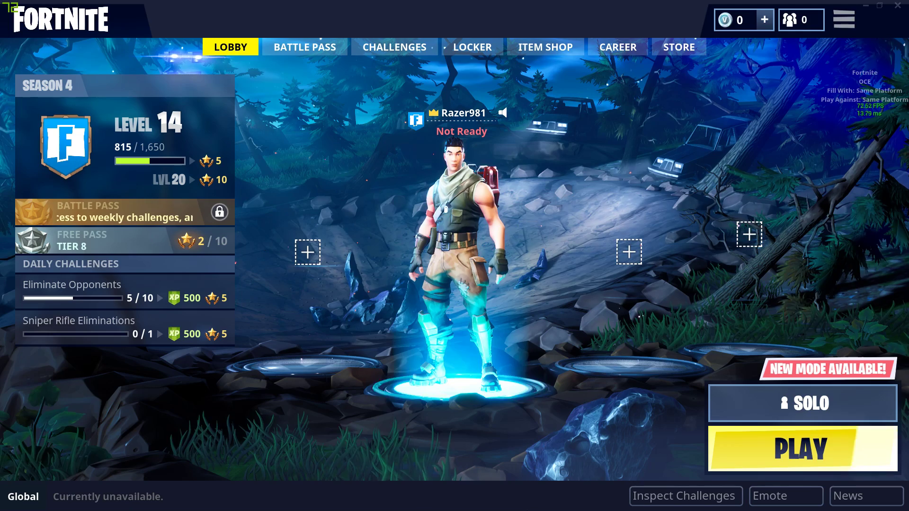
Turn off Show FPS in the game's video settings, save the change and return to the lobby
{"action": "left_click", "coordinate": [844, 19]}
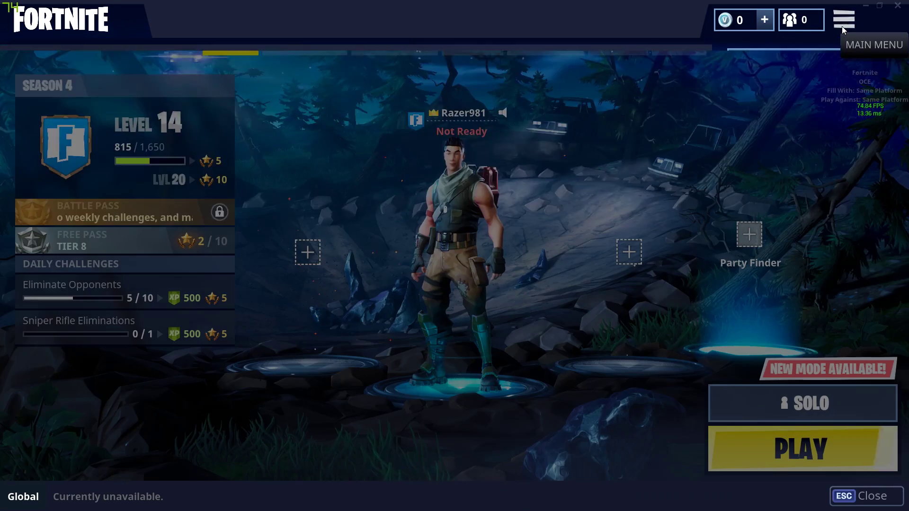
{"action": "left_click", "coordinate": [892, 113]}
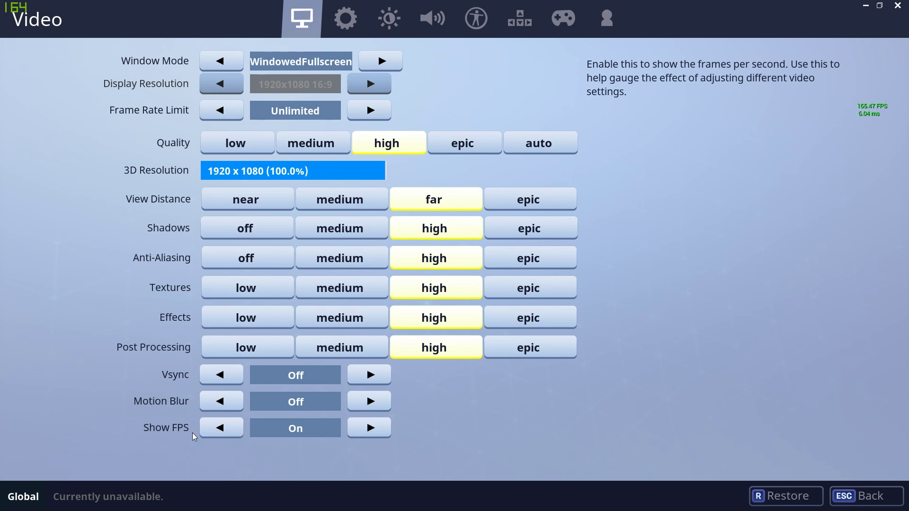
{"action": "left_click", "coordinate": [209, 433]}
{"action": "left_click", "coordinate": [701, 496]}
{"action": "key", "text": "Escape"}
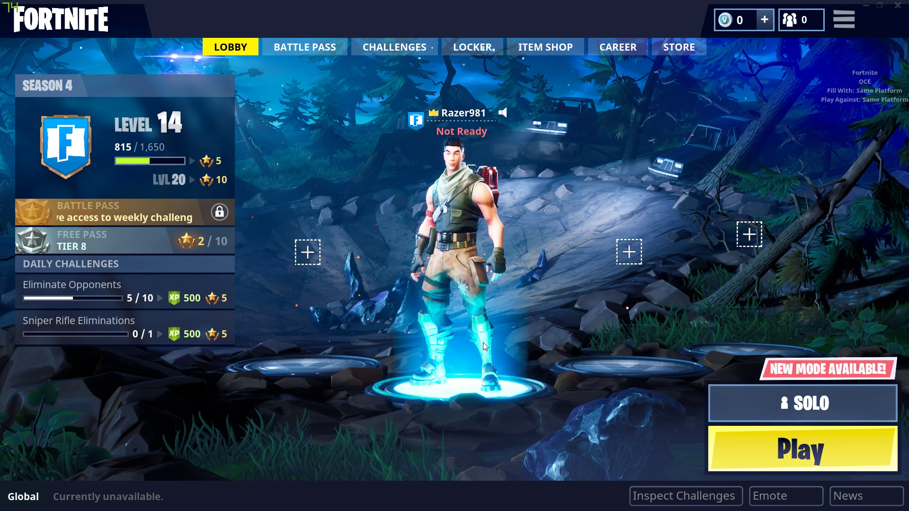
In the GeForce Experience overlay, set video capture to 1080p HD at 60 FPS and return to the lobby
{"action": "key", "text": "alt+z"}
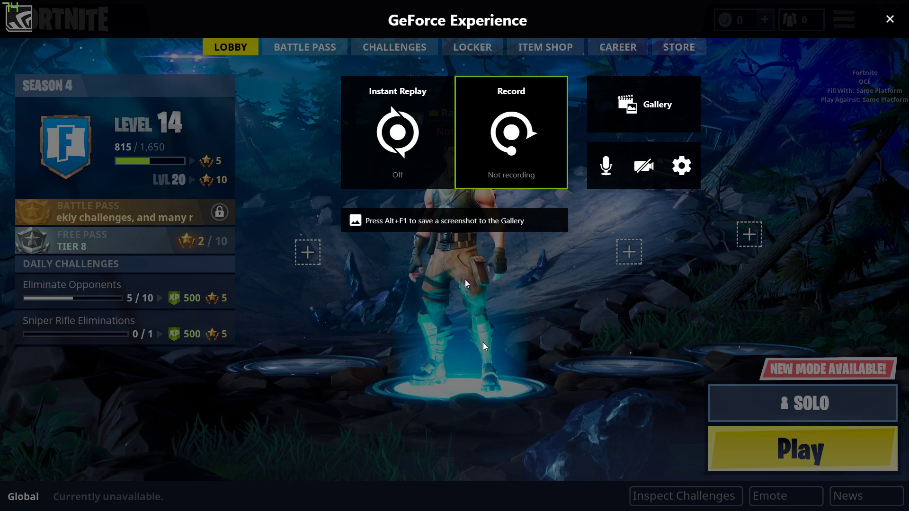
{"action": "left_click", "coordinate": [689, 175]}
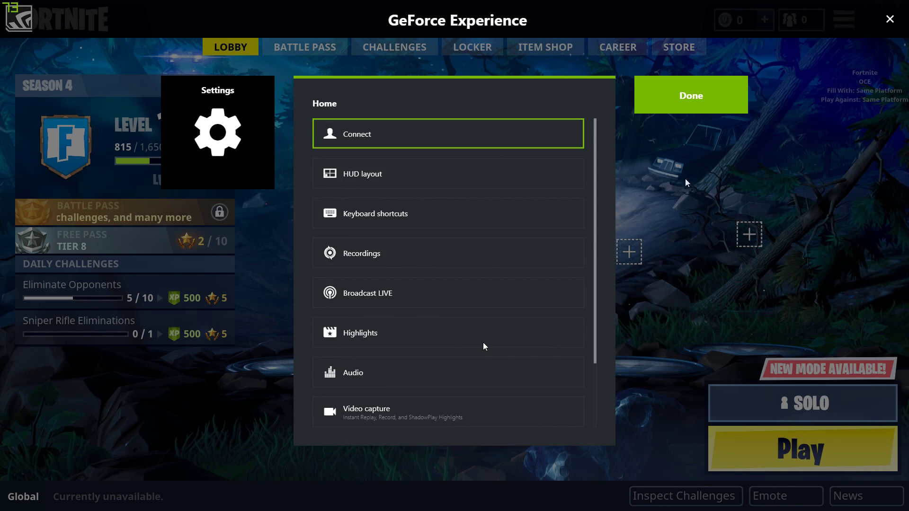
{"action": "scroll", "coordinate": [483, 343], "scroll_direction": "down", "scroll_amount": 2}
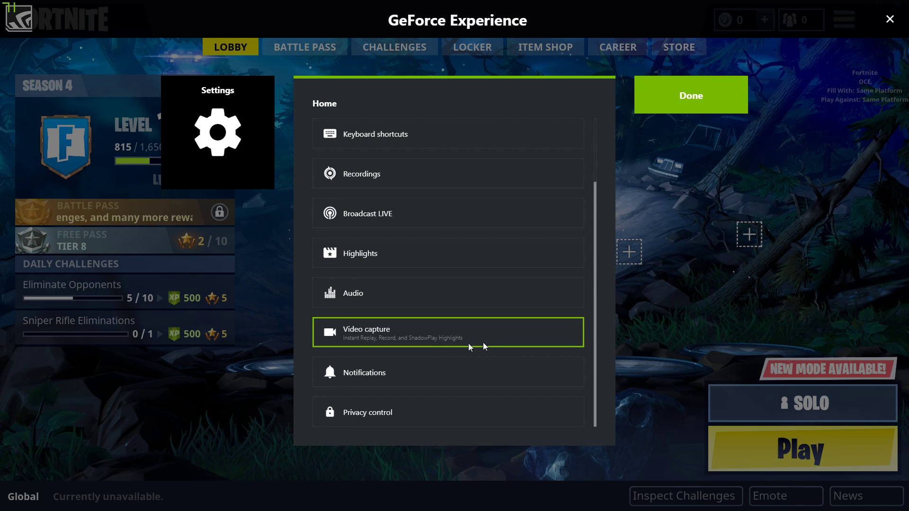
{"action": "left_click", "coordinate": [470, 345]}
{"action": "left_click", "coordinate": [523, 258]}
{"action": "left_click", "coordinate": [519, 260]}
{"action": "left_click", "coordinate": [417, 258]}
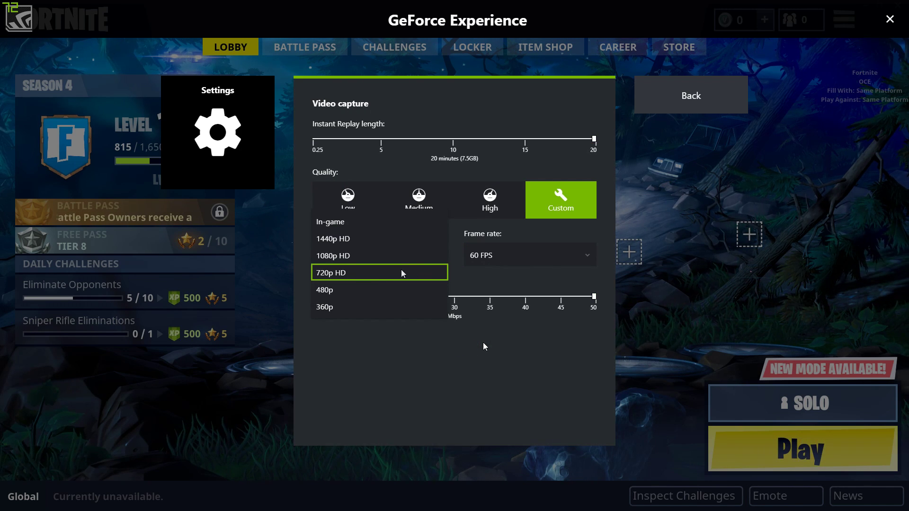
{"action": "left_click", "coordinate": [362, 262]}
{"action": "left_click", "coordinate": [714, 149]}
{"action": "left_click", "coordinate": [715, 149]}
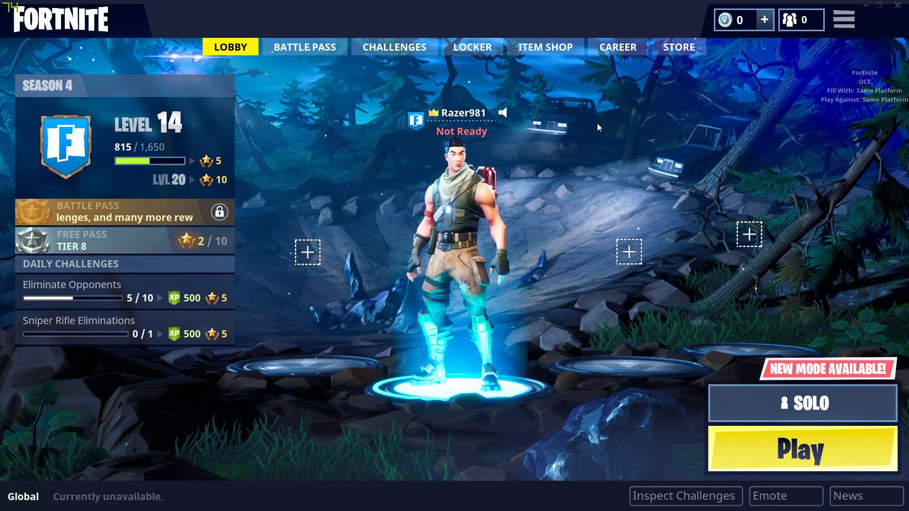
Open the saved replays from the career section and play the Tutorial II replay
{"action": "left_click", "coordinate": [611, 50]}
{"action": "left_click", "coordinate": [615, 205]}
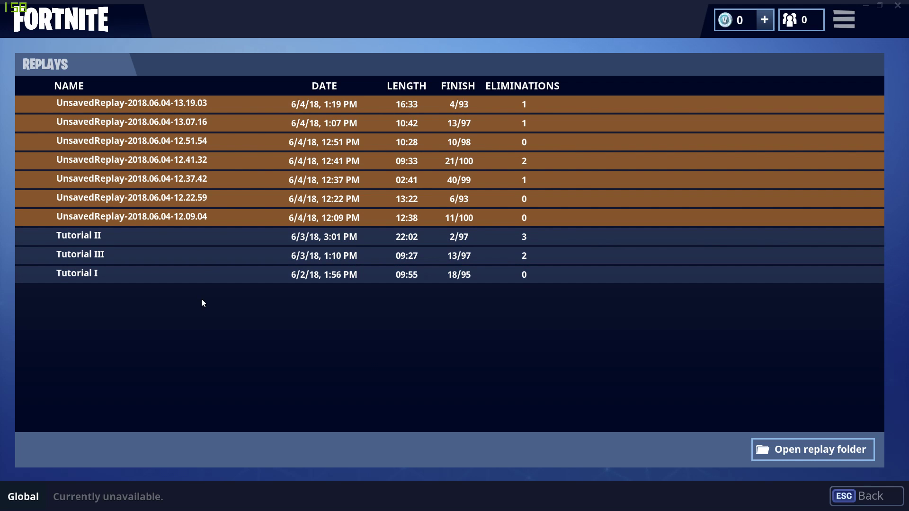
{"action": "left_click", "coordinate": [212, 244]}
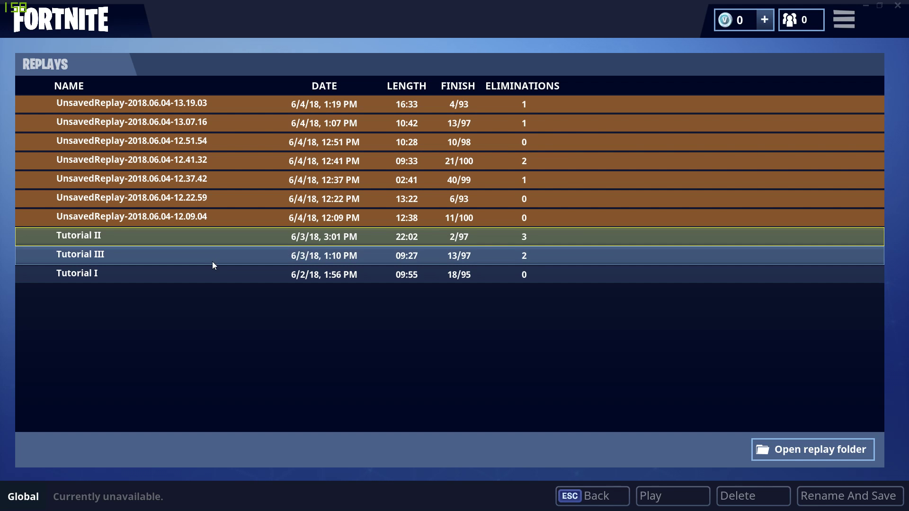
{"action": "left_click", "coordinate": [668, 496]}
{"action": "left_click", "coordinate": [585, 371]}
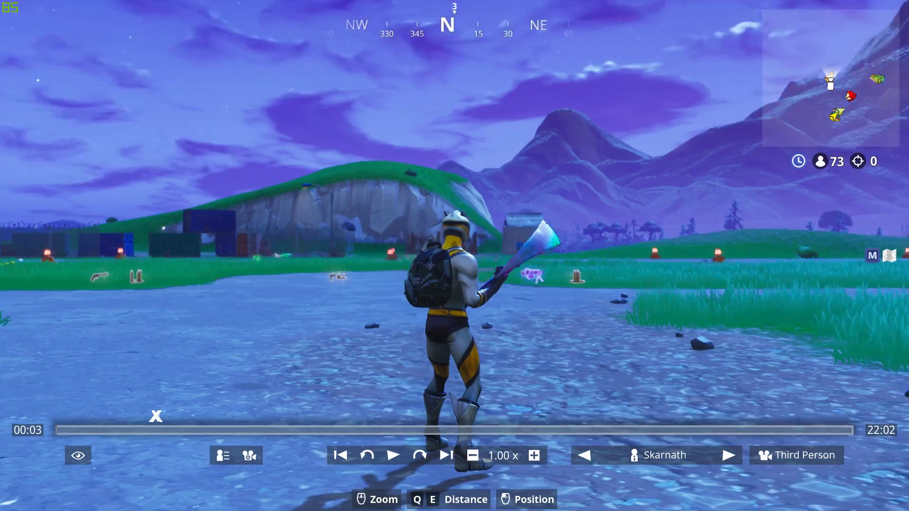
Choose the account's own player in the replay's player list as the camera subject and close the list
{"action": "left_click_drag", "start_coordinate": [455, 255], "coordinate": [871, 313]}
{"action": "left_click_drag", "start_coordinate": [331, 337], "coordinate": [441, 337]}
{"action": "left_click_drag", "start_coordinate": [530, 263], "coordinate": [509, 256]}
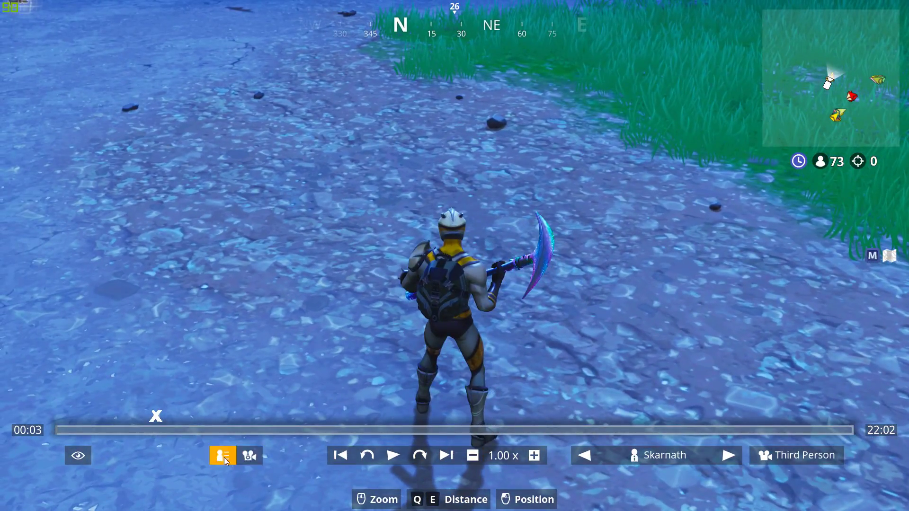
{"action": "left_click", "coordinate": [223, 456]}
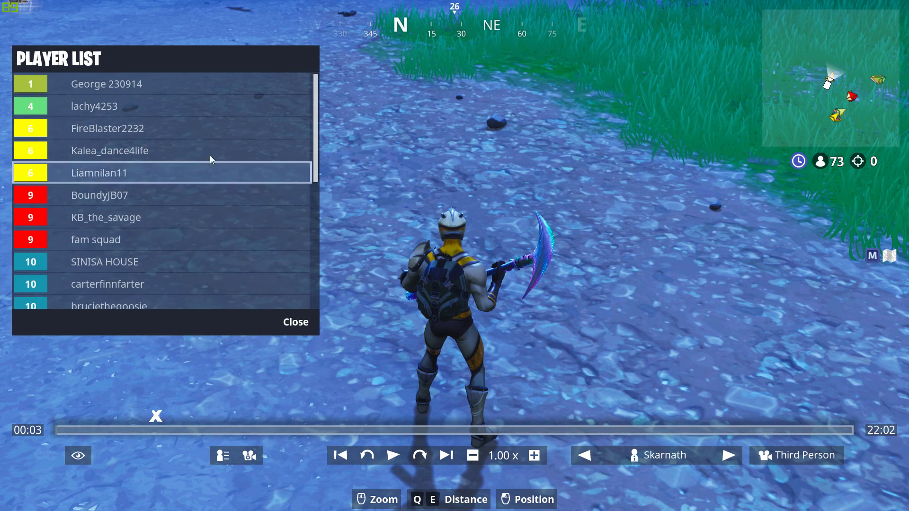
{"action": "scroll", "coordinate": [177, 103], "scroll_direction": "down", "scroll_amount": 5}
{"action": "scroll", "coordinate": [173, 185], "scroll_direction": "down", "scroll_amount": 2}
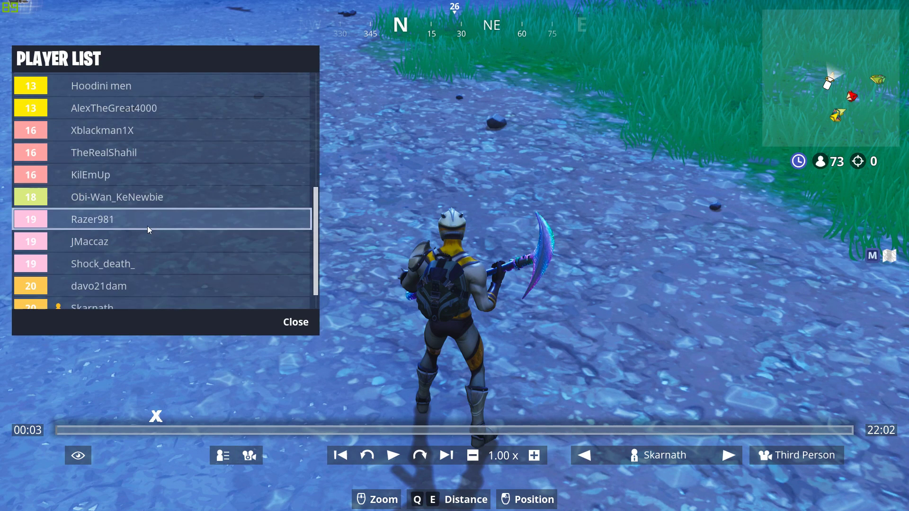
{"action": "scroll", "coordinate": [144, 226], "scroll_direction": "down", "scroll_amount": 2}
{"action": "left_click", "coordinate": [98, 195]}
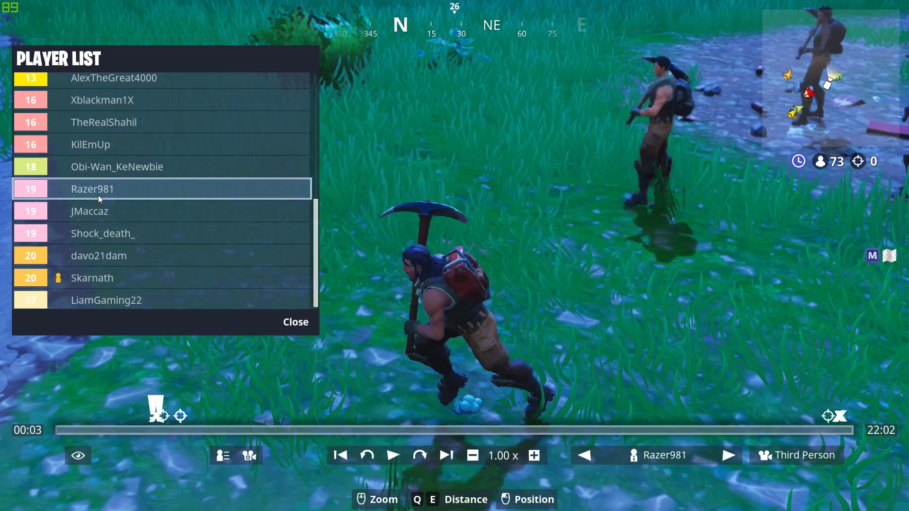
{"action": "left_click", "coordinate": [311, 327]}
Orbit and zoom the third-person camera so it views the player from behind, facing west
{"action": "left_click_drag", "start_coordinate": [526, 306], "coordinate": [895, 365]}
{"action": "scroll", "coordinate": [454, 255], "scroll_direction": "down", "scroll_amount": 4}
{"action": "scroll", "coordinate": [454, 256], "scroll_direction": "up", "scroll_amount": 1}
{"action": "scroll", "coordinate": [454, 256], "scroll_direction": "up", "scroll_amount": 1}
{"action": "mouse_move", "coordinate": [455, 256]}
{"action": "left_mouse_down"}
{"action": "mouse_move", "coordinate": [526, 251]}
{"action": "mouse_move", "coordinate": [431, 244]}
{"action": "mouse_move", "coordinate": [445, 255]}
{"action": "mouse_move", "coordinate": [558, 248]}
{"action": "mouse_move", "coordinate": [467, 252]}
{"action": "left_mouse_up"}
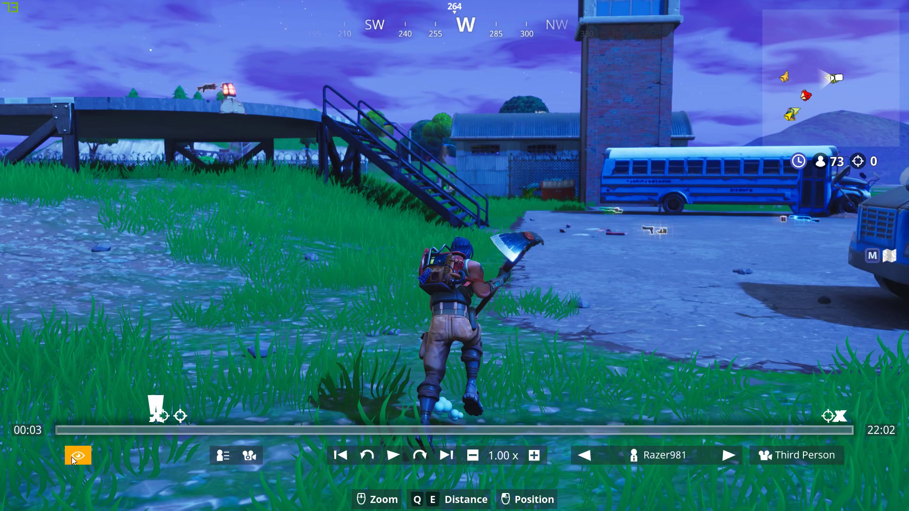
Cycle the replay HUD through the Fully Hidden and Replay Only modes and back to the full HUD
{"action": "left_click", "coordinate": [77, 457]}
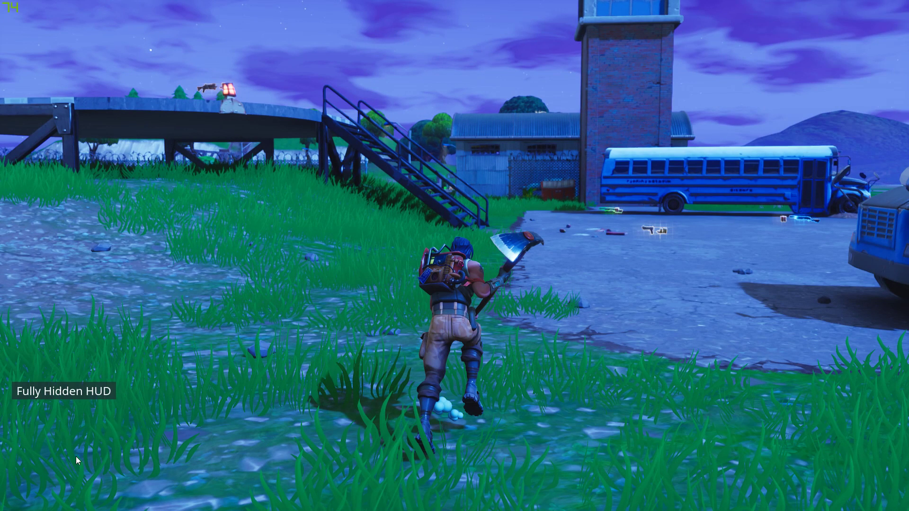
{"action": "left_click", "coordinate": [77, 457]}
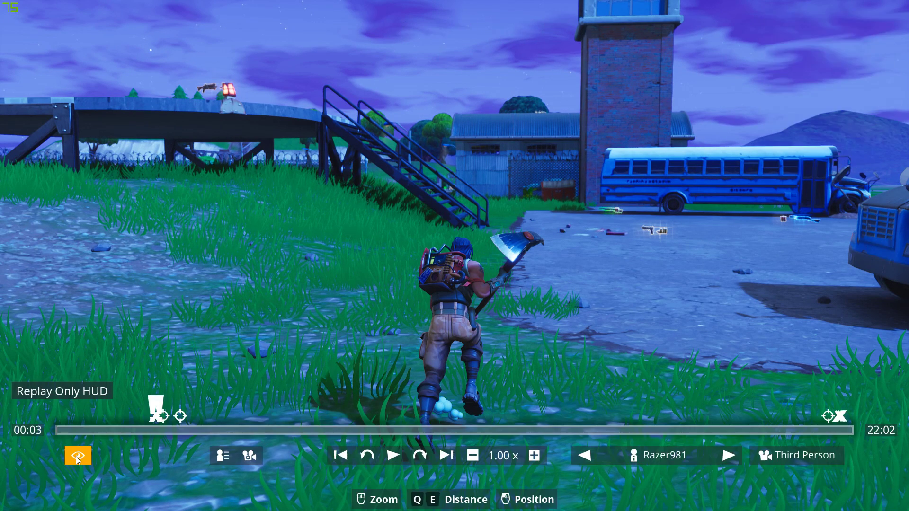
{"action": "left_click", "coordinate": [76, 457]}
{"action": "left_click", "coordinate": [76, 458]}
{"action": "left_click", "coordinate": [76, 457]}
{"action": "left_click", "coordinate": [77, 457]}
{"action": "left_click", "coordinate": [76, 457]}
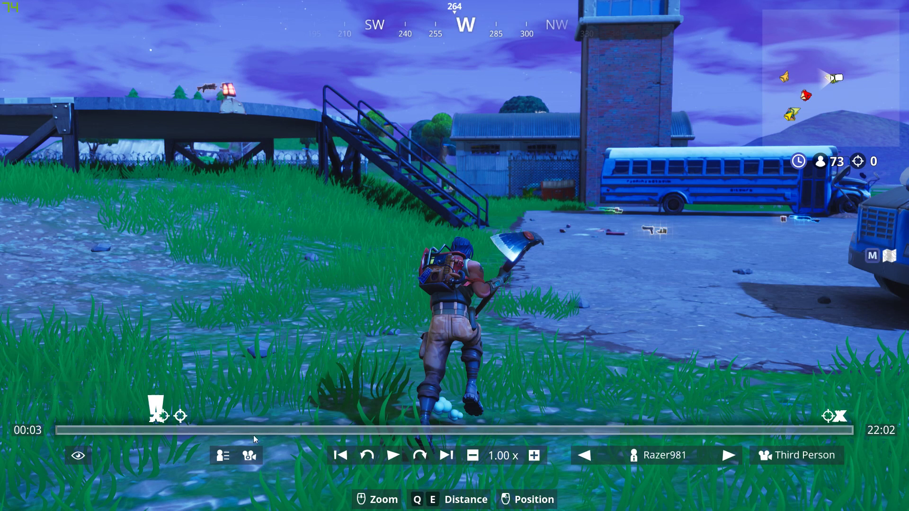
In the third-person camera settings, turn Auto Exposure off, try an exposure of about 0.74, and turn Auto Exposure back on
{"action": "left_click", "coordinate": [247, 459]}
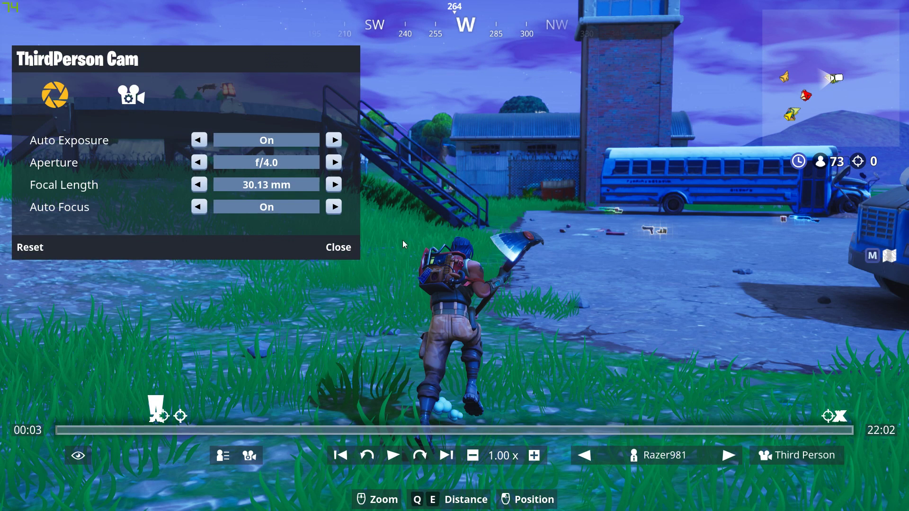
{"action": "left_click", "coordinate": [199, 140]}
{"action": "left_click_drag", "start_coordinate": [267, 166], "coordinate": [325, 165]}
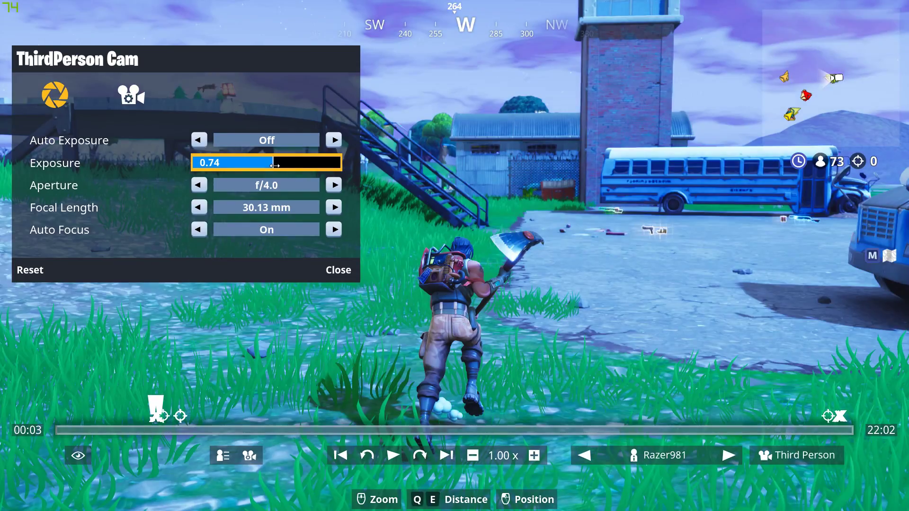
{"action": "left_click", "coordinate": [333, 140]}
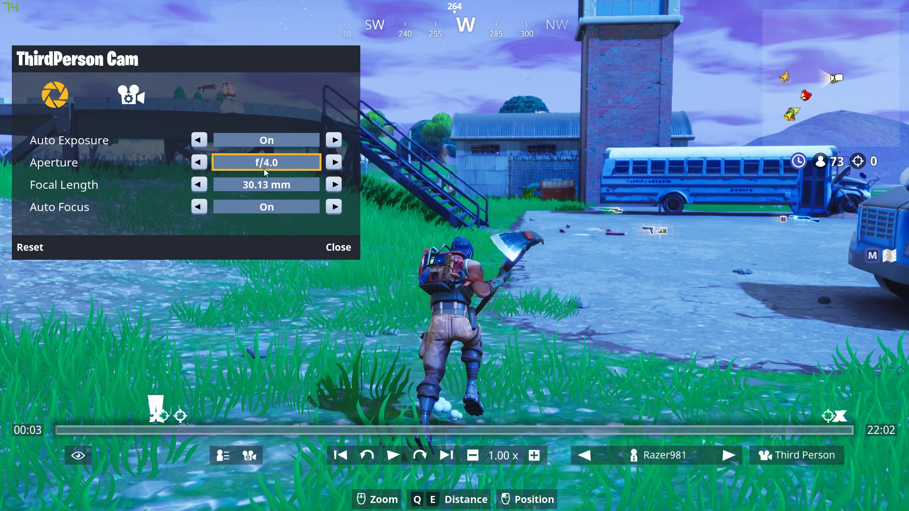
Try focal lengths up to 50 mm, settle on 21 mm, and briefly toggle Auto Focus off and back on
{"action": "left_click", "coordinate": [204, 190]}
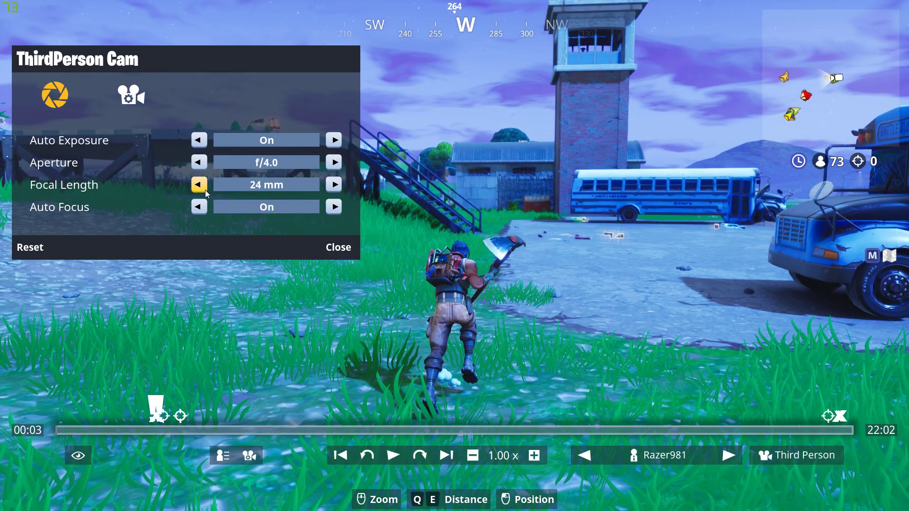
{"action": "left_click", "coordinate": [204, 189]}
{"action": "left_click", "coordinate": [334, 188]}
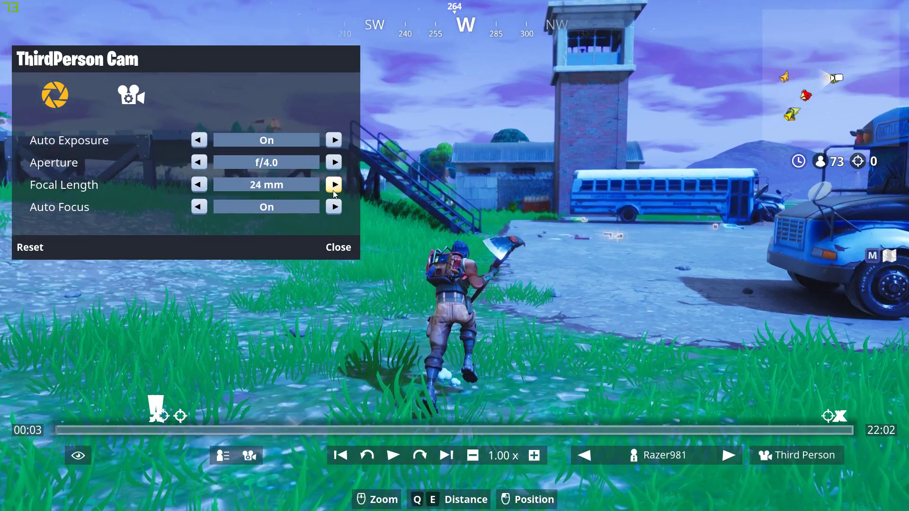
{"action": "left_click", "coordinate": [334, 188]}
{"action": "left_click", "coordinate": [334, 188]}
{"action": "left_click", "coordinate": [333, 189]}
{"action": "left_click", "coordinate": [333, 189]}
{"action": "left_click", "coordinate": [199, 188]}
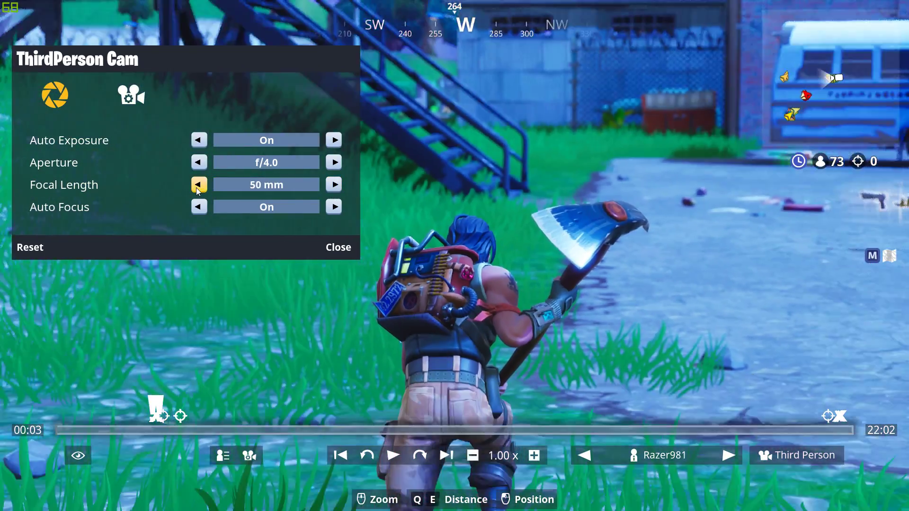
{"action": "left_click", "coordinate": [199, 188]}
{"action": "left_click", "coordinate": [198, 188]}
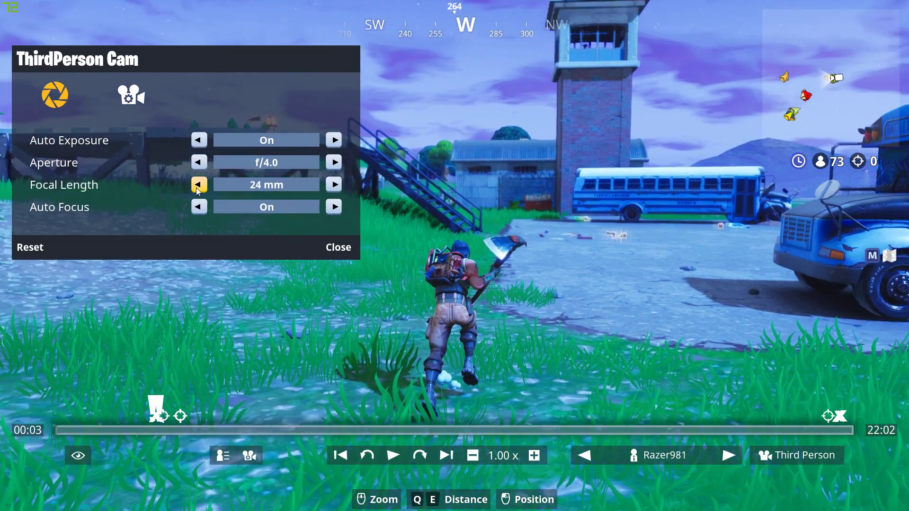
{"action": "left_click", "coordinate": [198, 187]}
{"action": "left_click", "coordinate": [203, 211]}
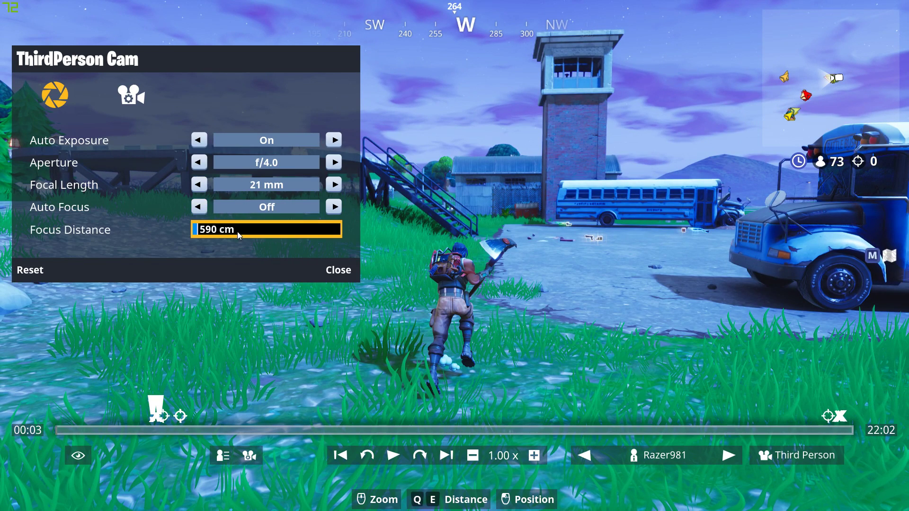
{"action": "left_click", "coordinate": [334, 207]}
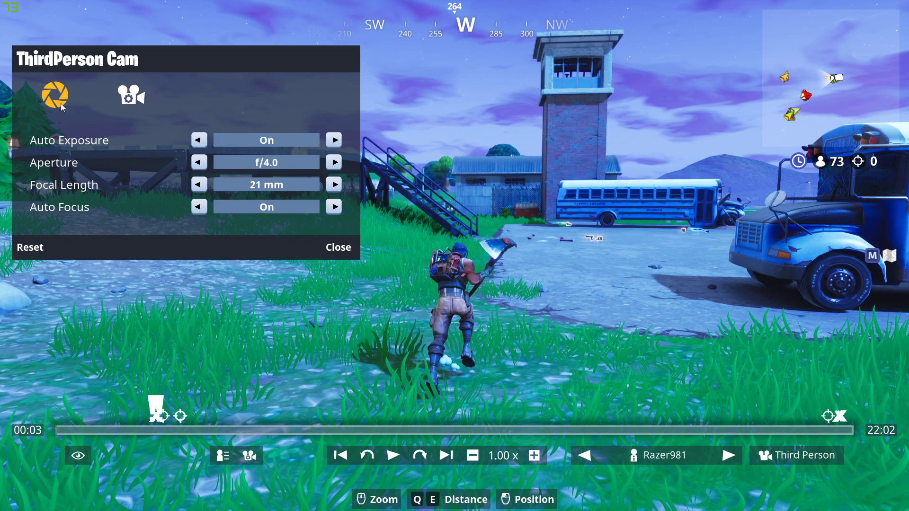
Look over the third-person camera's display and follow options, such as Name Plates and Auto Follow, and close the camera settings
{"action": "left_click", "coordinate": [142, 96]}
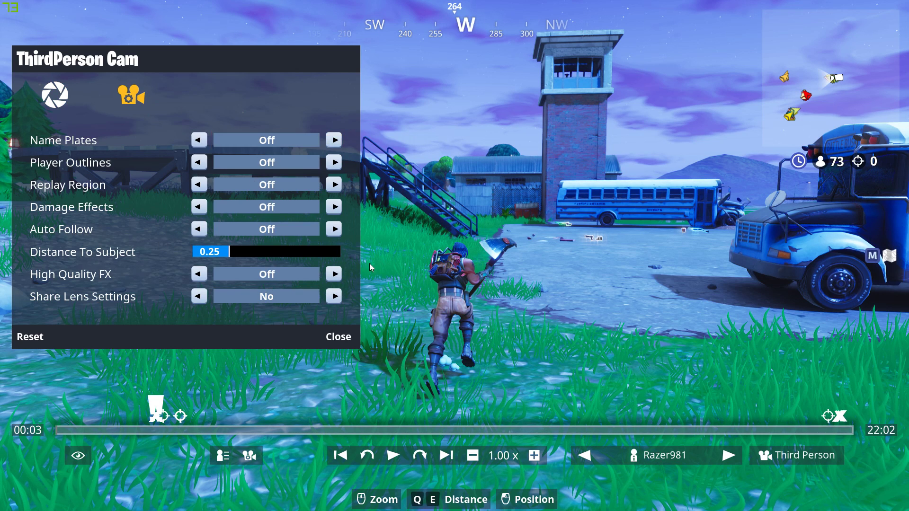
{"action": "left_click", "coordinate": [64, 100]}
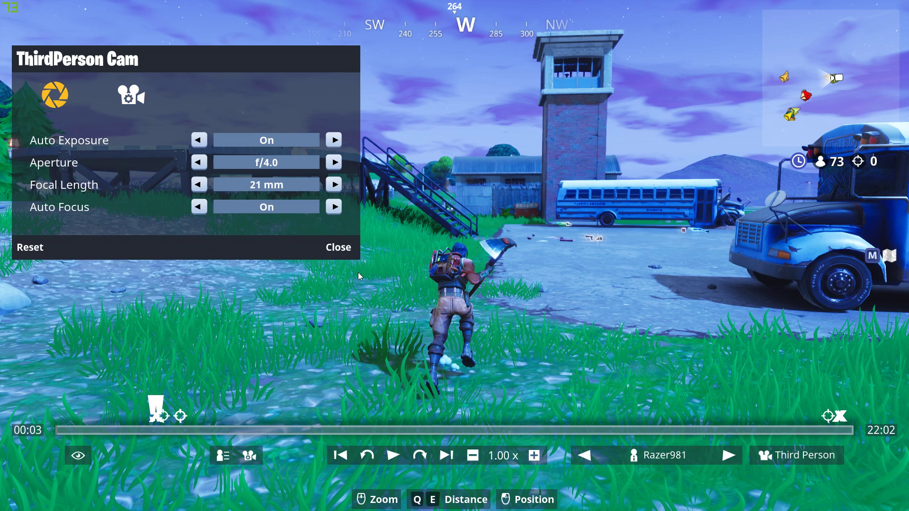
{"action": "left_click", "coordinate": [349, 252]}
{"action": "left_click", "coordinate": [339, 248]}
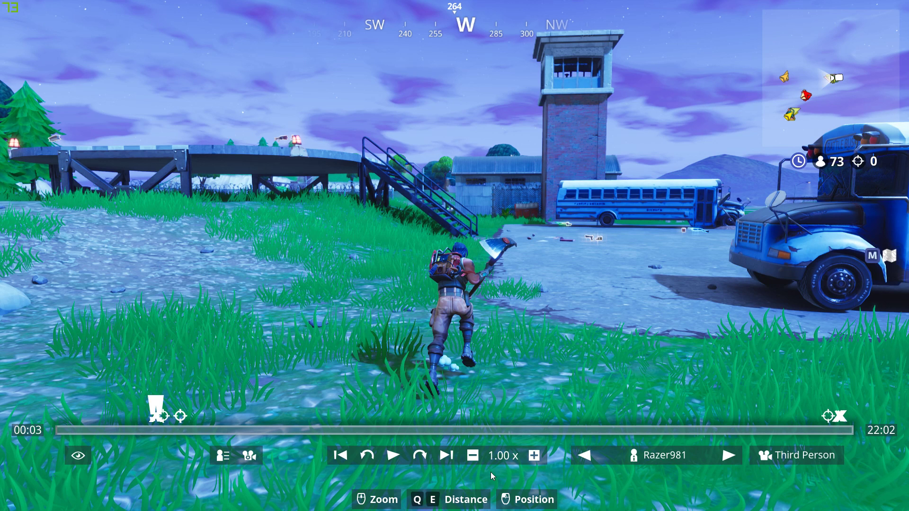
Switch the replay camera to Gameplay mode, play the replay for a couple of seconds and pause it
{"action": "left_click", "coordinate": [764, 463]}
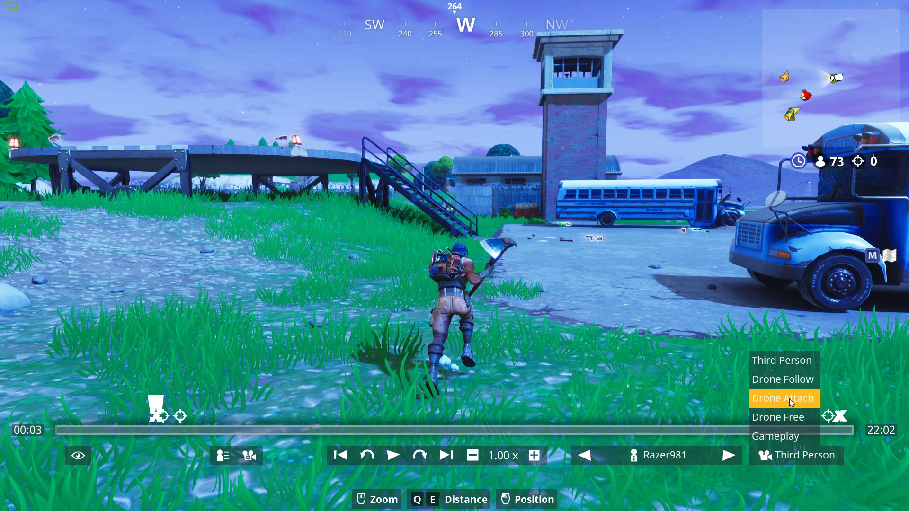
{"action": "left_click", "coordinate": [791, 435]}
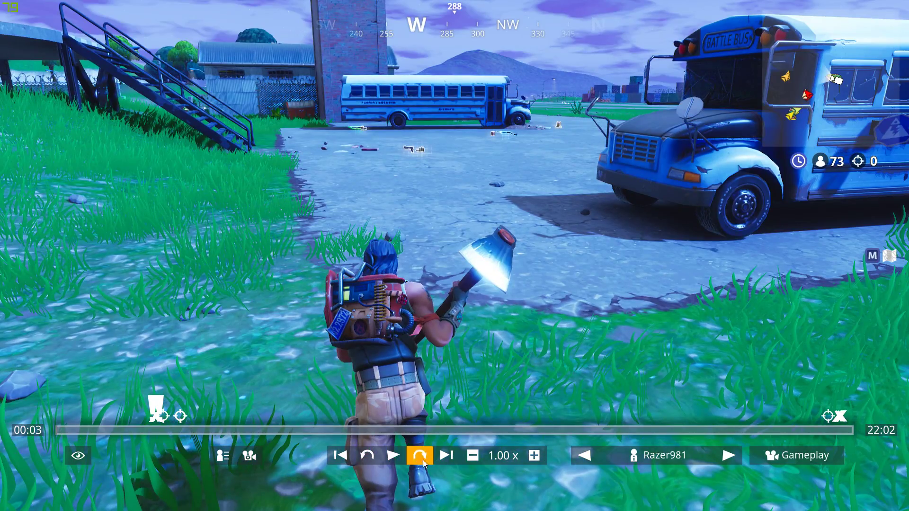
{"action": "left_click", "coordinate": [394, 459]}
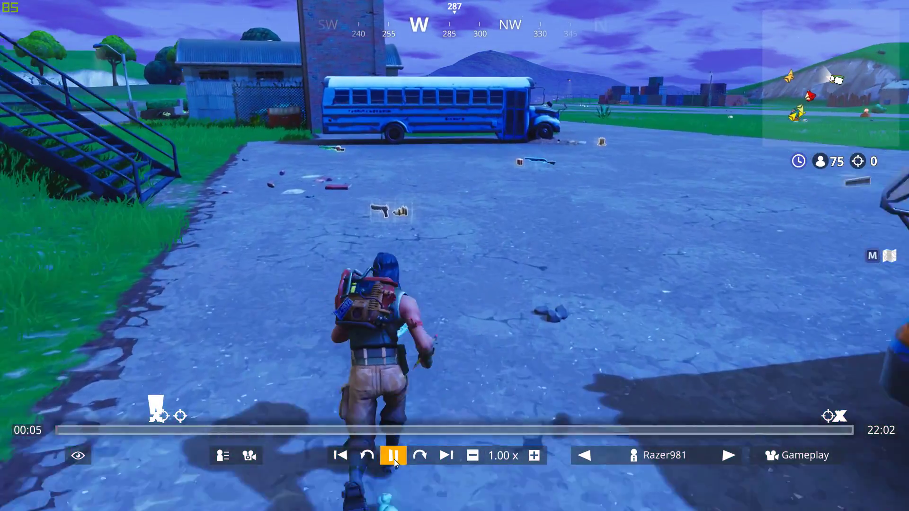
{"action": "left_click", "coordinate": [394, 460]}
Switch the replay camera to Drone Free, fly it forward, pan around the scene and zoom in
{"action": "left_click", "coordinate": [786, 457]}
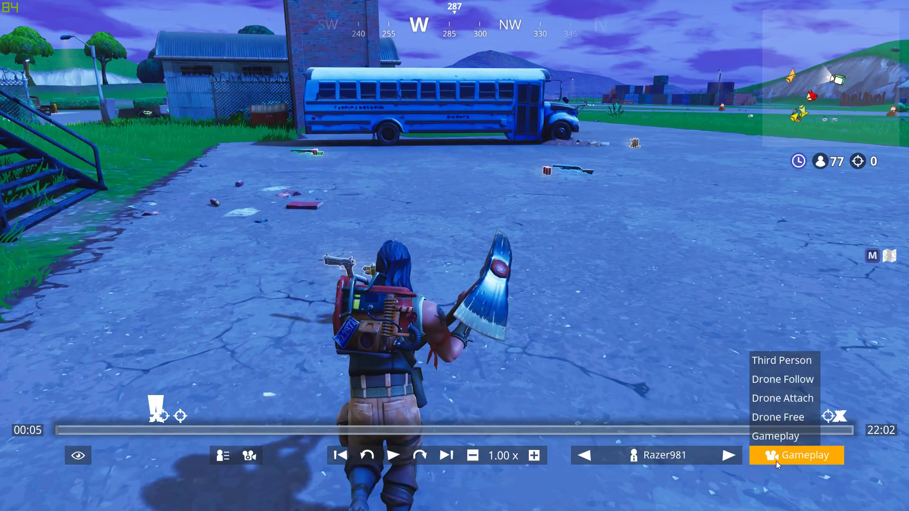
{"action": "left_click", "coordinate": [786, 420]}
{"action": "key", "text": "w"}
{"action": "left_click_drag", "start_coordinate": [455, 256], "coordinate": [907, 265]}
{"action": "key", "text": "w"}
{"action": "scroll", "coordinate": [454, 256], "scroll_direction": "up", "scroll_amount": 1}
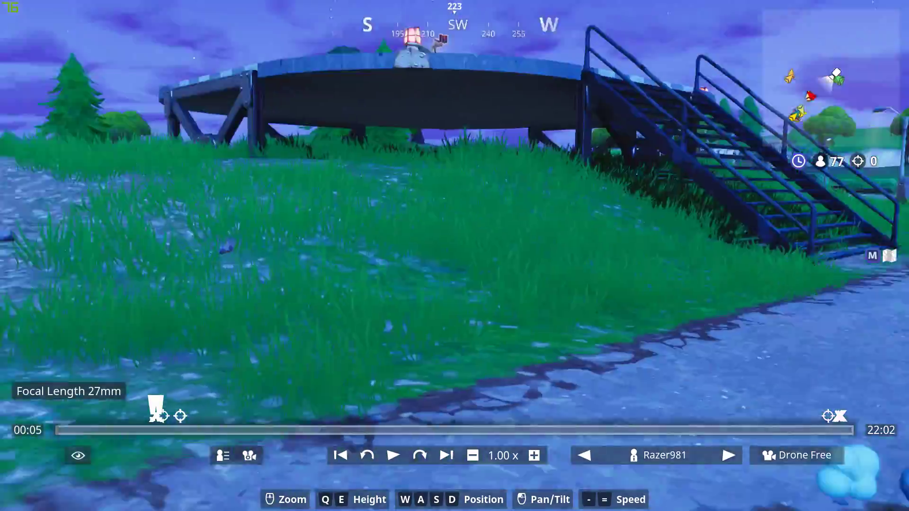
Try the free drone's height, position and tilt controls around the player and the parked blue bus
{"action": "key", "text": "q"}
{"action": "key", "text": "e"}
{"action": "key", "text": "q"}
{"action": "key", "text": "e"}
{"action": "key", "text": "w"}
{"action": "left_click_drag", "start_coordinate": [475, 298], "coordinate": [475, 332]}
{"action": "key", "text": "d"}
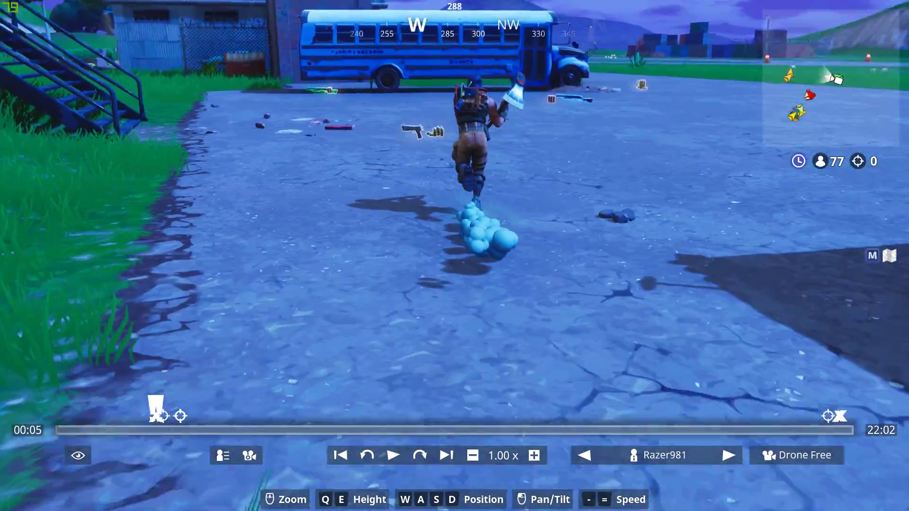
{"action": "key", "text": "s"}
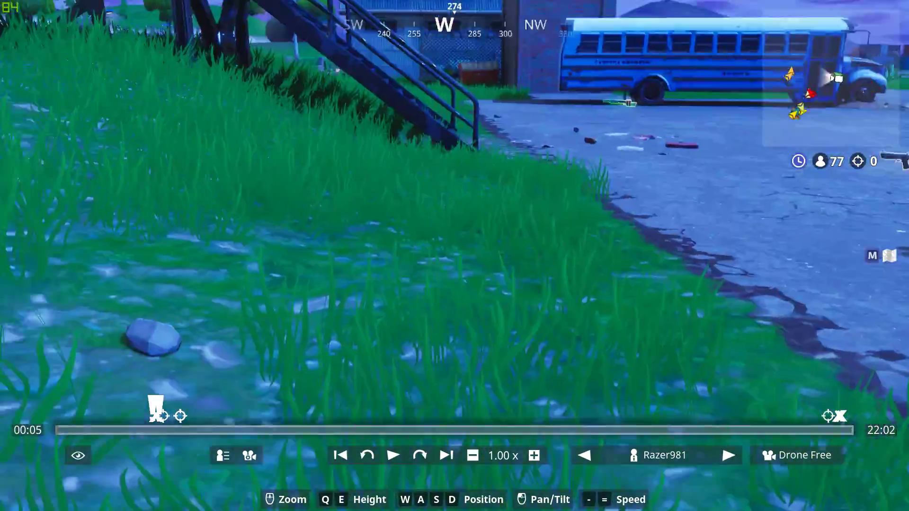
{"action": "key", "text": "q"}
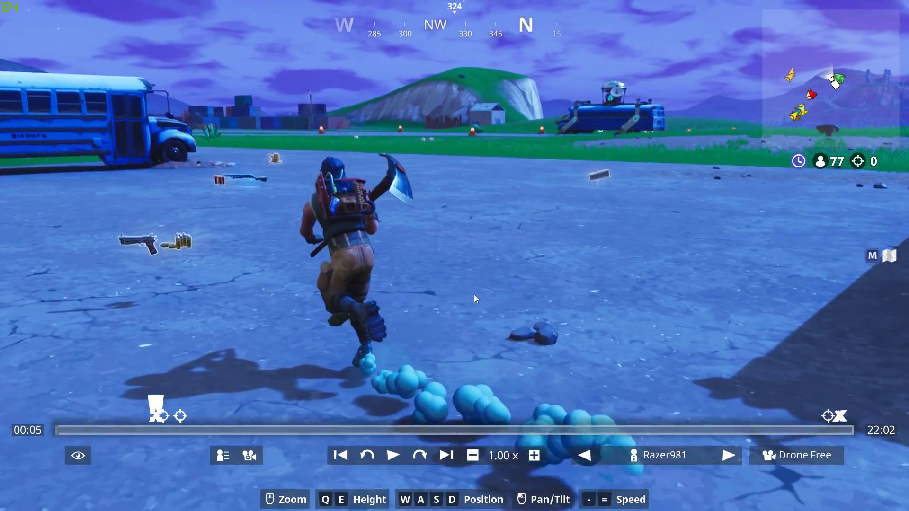
{"action": "left_click_drag", "start_coordinate": [475, 295], "coordinate": [465, 291]}
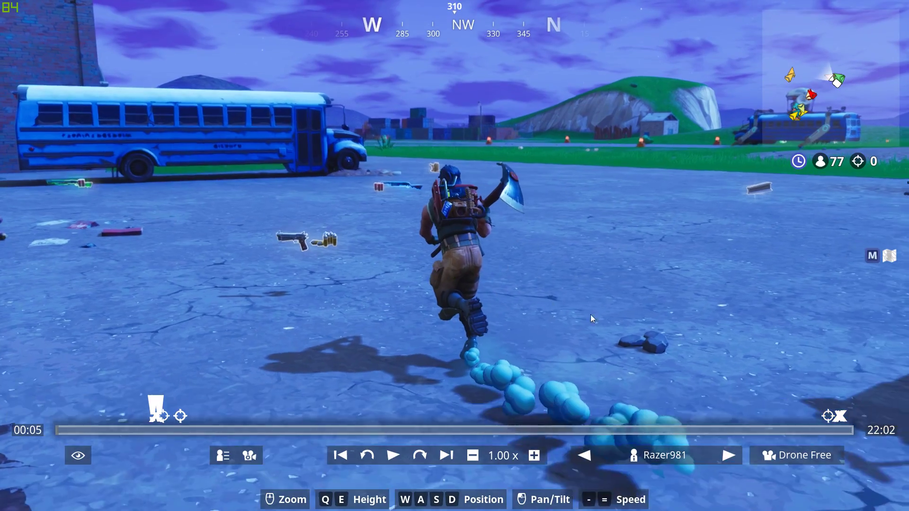
Switch the replay camera to Drone Attach, zoom out, pan around the player during playback and pause at 00:09
{"action": "left_click", "coordinate": [787, 453]}
{"action": "left_click", "coordinate": [782, 397]}
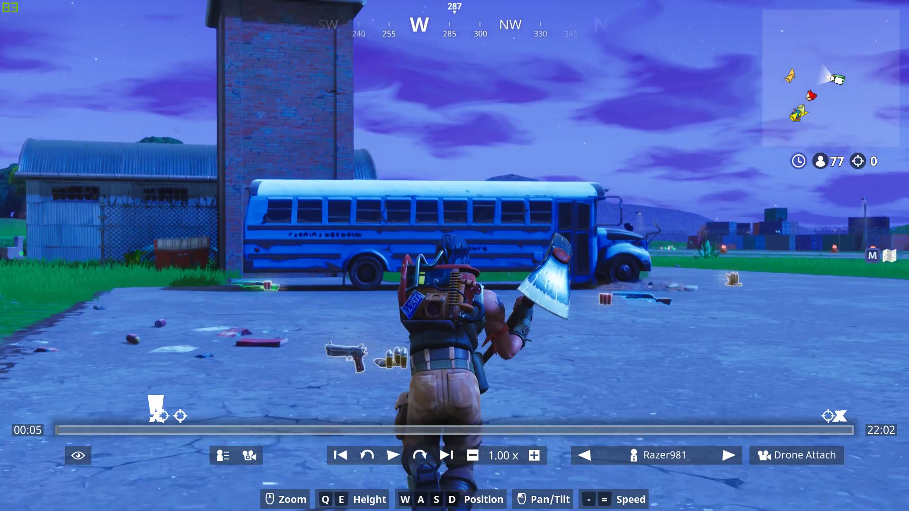
{"action": "scroll", "coordinate": [455, 255], "scroll_direction": "down", "scroll_amount": 3}
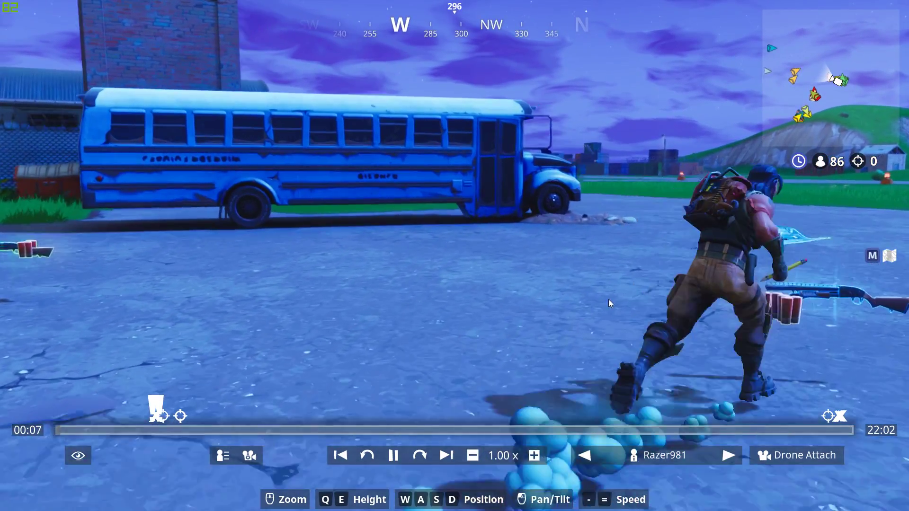
{"action": "left_click_drag", "start_coordinate": [609, 303], "coordinate": [630, 304]}
{"action": "key", "text": "space"}
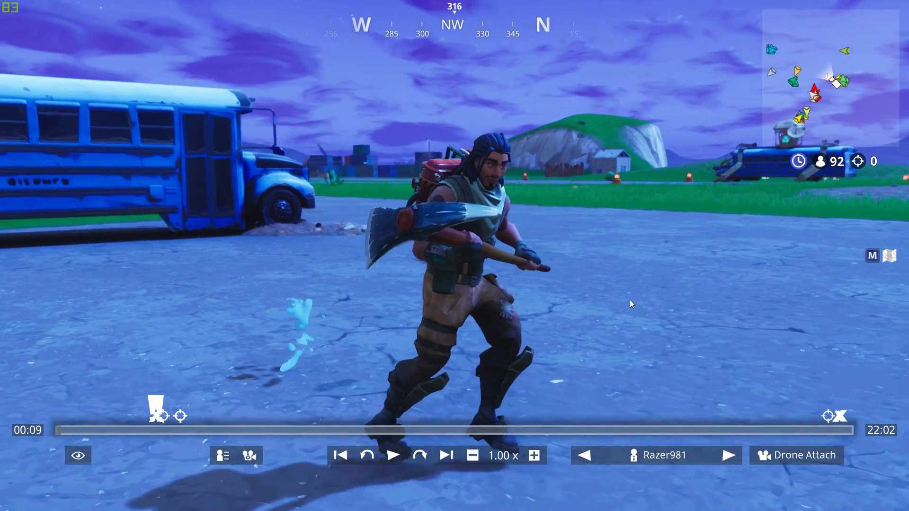
Switch the replay camera to Drone Follow, play the replay for about two seconds and pause at 00:11
{"action": "left_click", "coordinate": [793, 452]}
{"action": "left_click", "coordinate": [786, 382]}
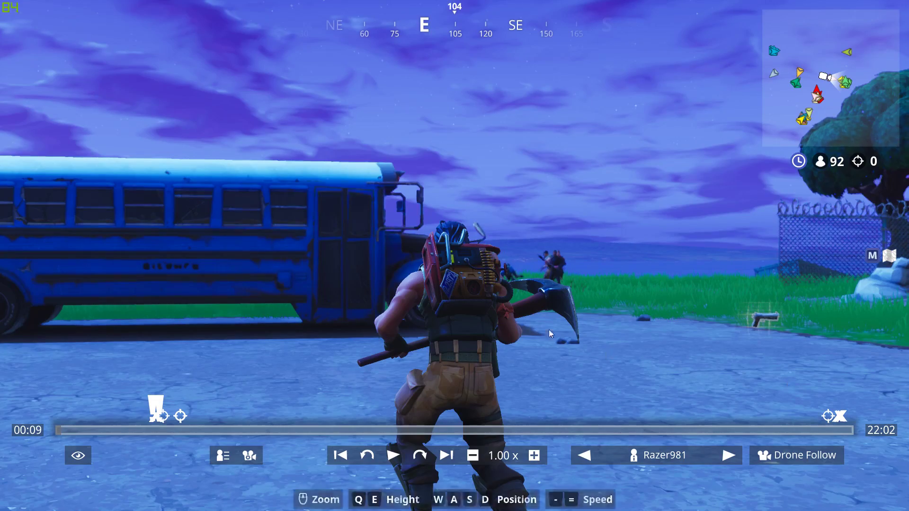
{"action": "left_click", "coordinate": [393, 454]}
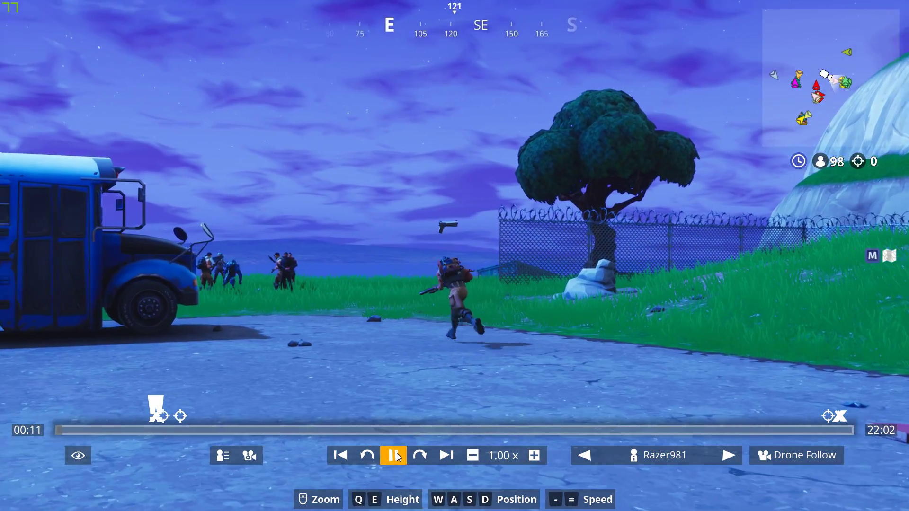
{"action": "left_click", "coordinate": [396, 455]}
Switch the replay camera to Third Person, play the replay while zooming to 33 mm and orbiting the player, and pause
{"action": "left_click", "coordinate": [786, 454]}
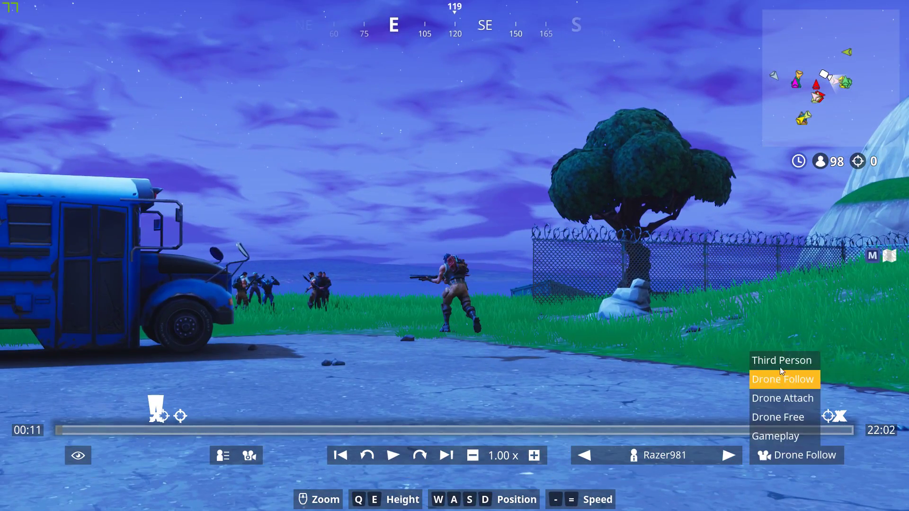
{"action": "left_click", "coordinate": [763, 363]}
{"action": "left_click", "coordinate": [397, 456]}
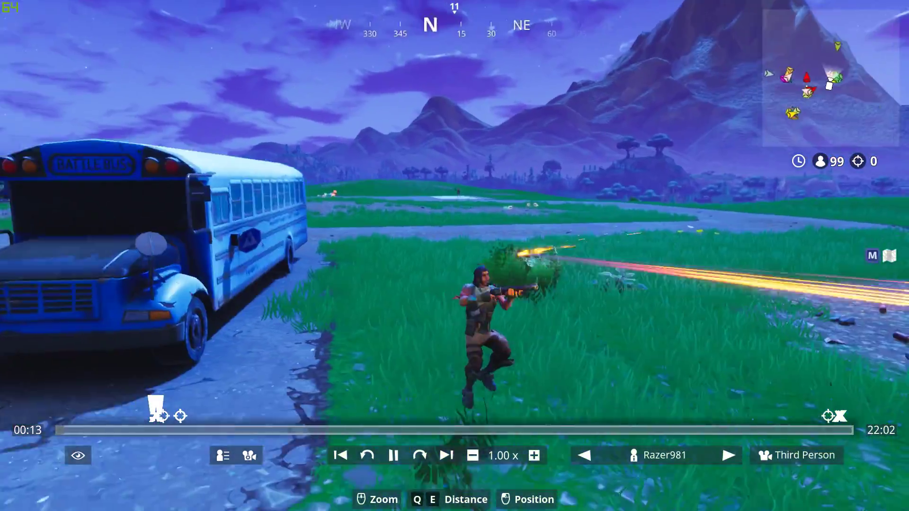
{"action": "scroll", "coordinate": [413, 471], "scroll_direction": "up", "scroll_amount": 6}
{"action": "left_click_drag", "start_coordinate": [413, 472], "coordinate": [658, 493]}
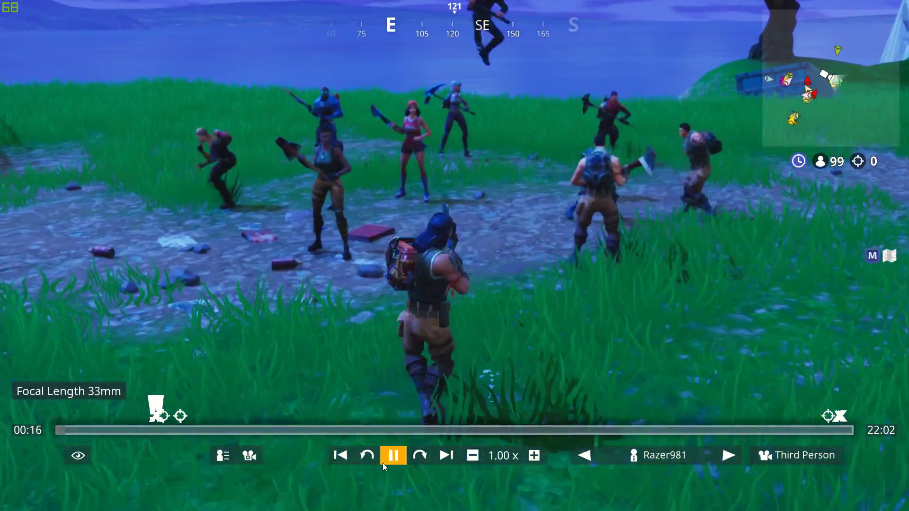
{"action": "left_click", "coordinate": [383, 463]}
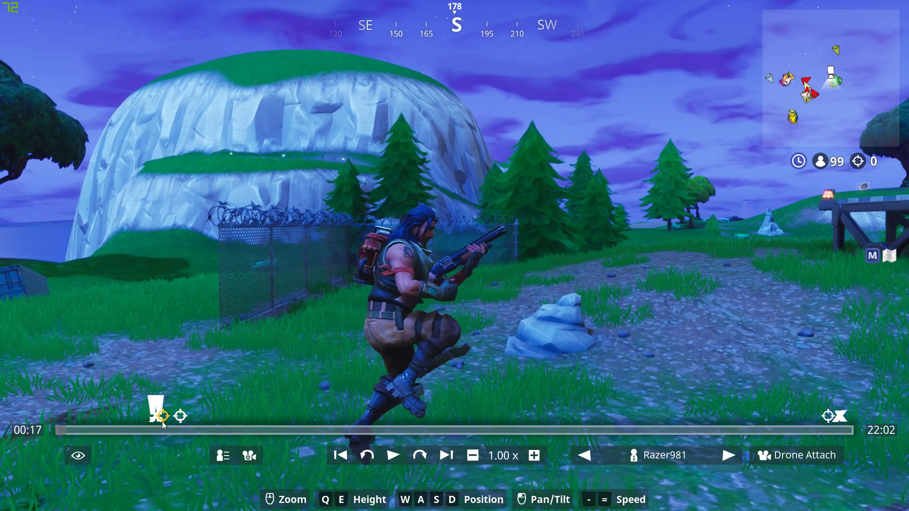
With the Drone Attach camera, jump the replay to about 03:16, play it briefly and pause at 03:19
{"action": "left_click", "coordinate": [189, 420]}
{"action": "key", "text": "minus"}
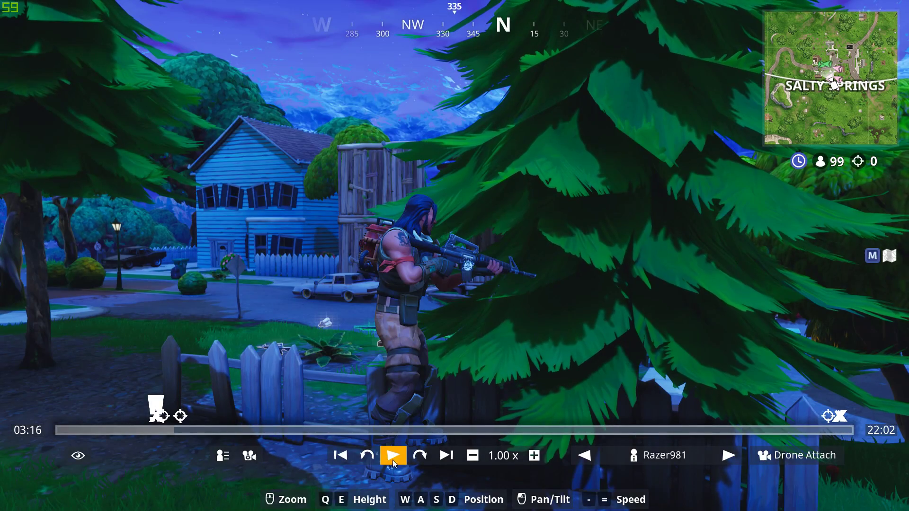
{"action": "left_click", "coordinate": [396, 457]}
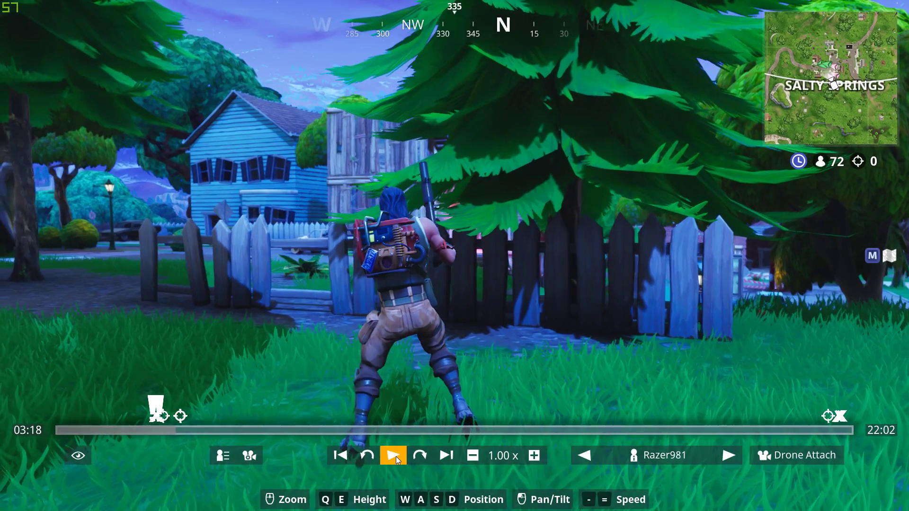
{"action": "left_click", "coordinate": [396, 459]}
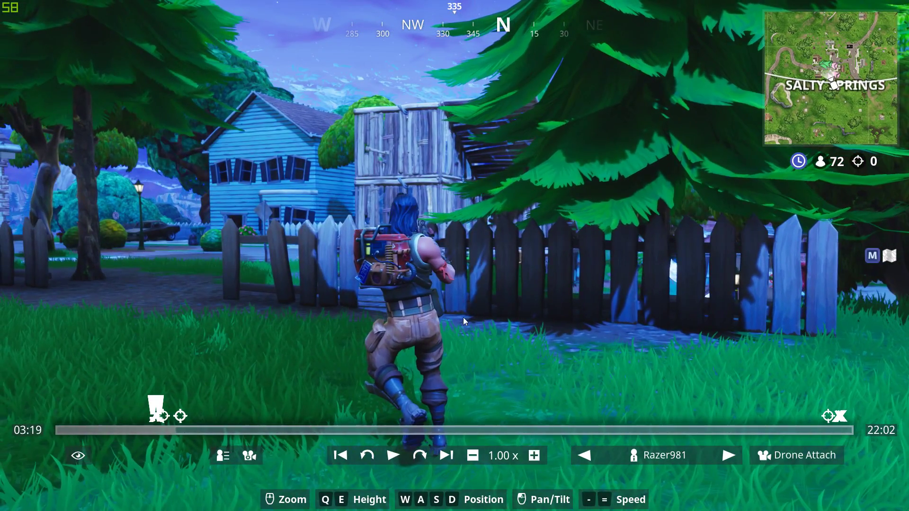
Reselect Drone Attach and place the camera low in the grass facing the player's side, with drone speed 0.1x
{"action": "key", "text": "w"}
{"action": "left_click_drag", "start_coordinate": [880, 390], "coordinate": [771, 390]}
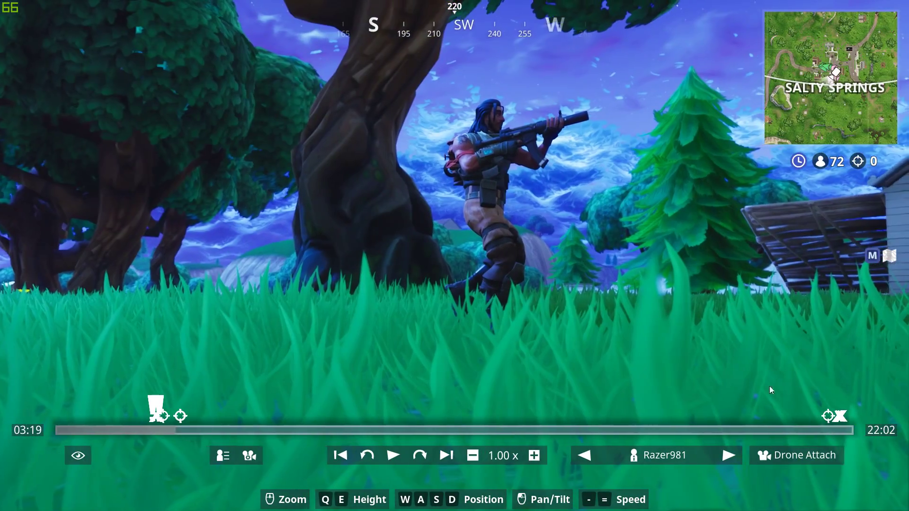
{"action": "left_click", "coordinate": [796, 455]}
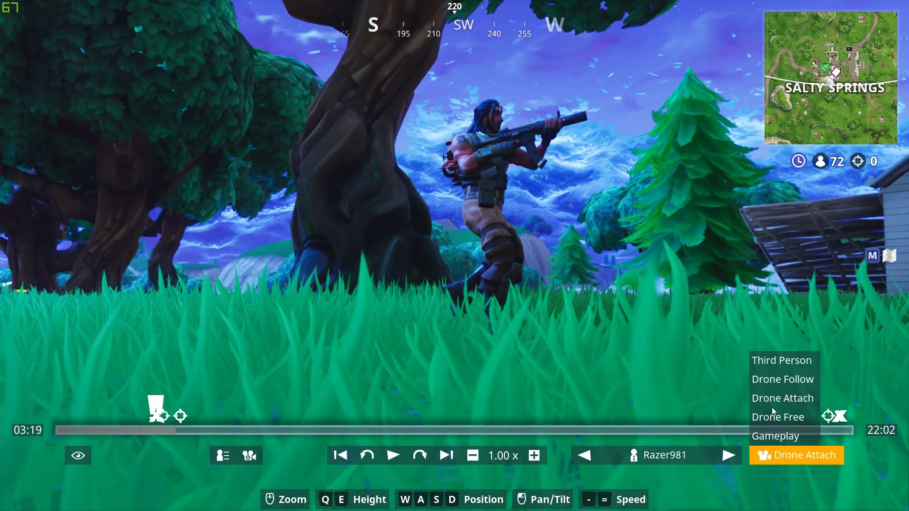
{"action": "left_click", "coordinate": [797, 398]}
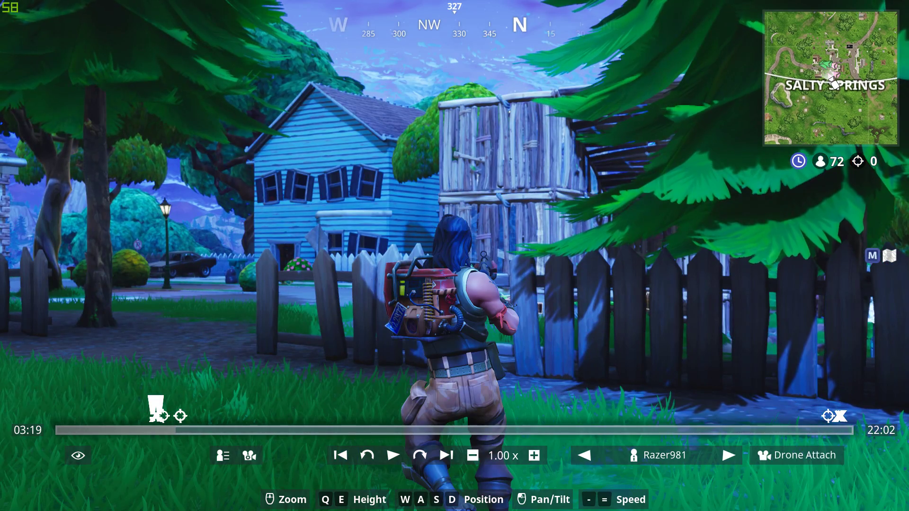
{"action": "key", "text": "s"}
{"action": "key", "text": "d"}
{"action": "key", "text": "q"}
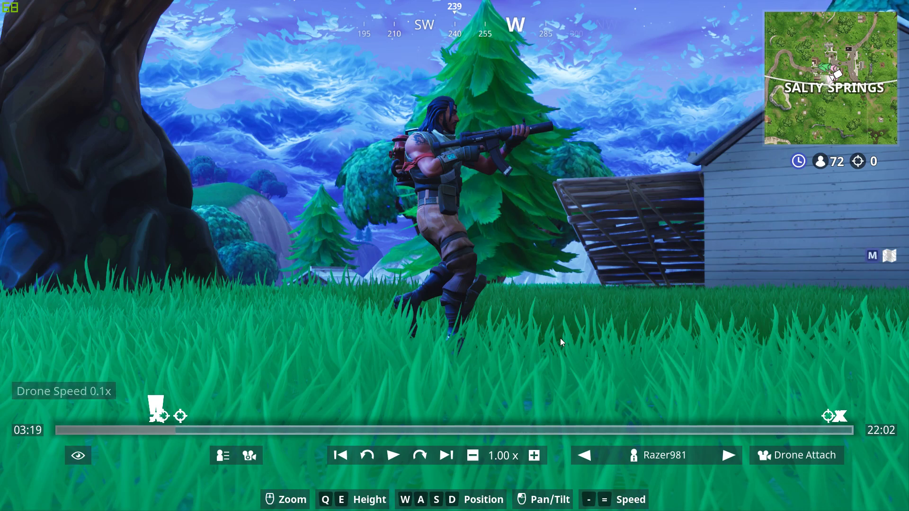
{"action": "mouse_move", "coordinate": [561, 338]}
{"action": "left_mouse_down"}
{"action": "mouse_move", "coordinate": [542, 338]}
{"action": "mouse_move", "coordinate": [584, 338]}
{"action": "mouse_move", "coordinate": [508, 336]}
{"action": "mouse_move", "coordinate": [594, 339]}
{"action": "mouse_move", "coordinate": [561, 338]}
{"action": "left_mouse_up"}
{"action": "key", "text": "d"}
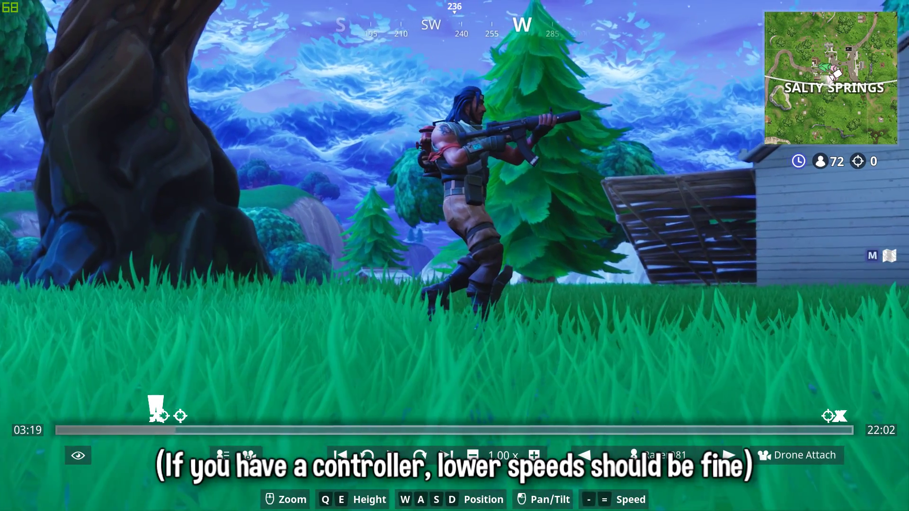
{"action": "key", "text": "a"}
{"action": "key", "text": "d"}
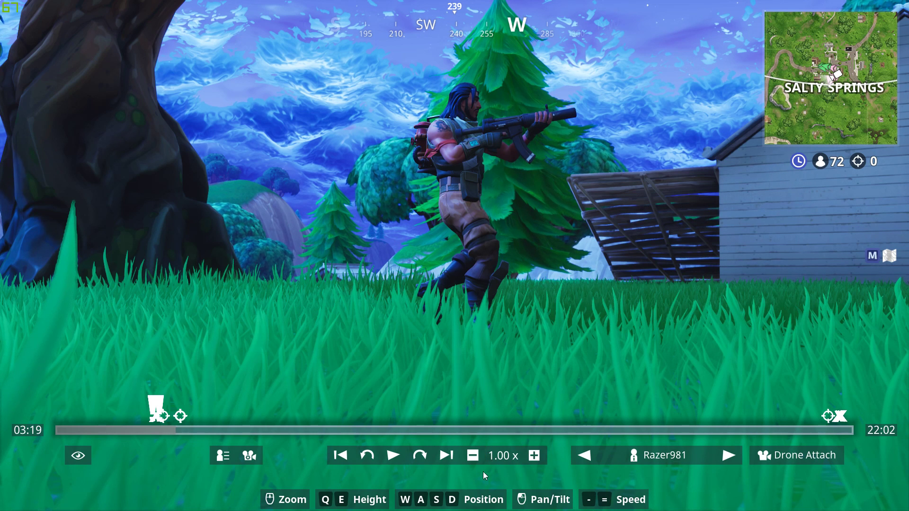
Slow the replay playback to 0.10x and hide the entire HUD
{"action": "left_click", "coordinate": [475, 459]}
{"action": "left_click", "coordinate": [473, 461]}
{"action": "left_click", "coordinate": [472, 462]}
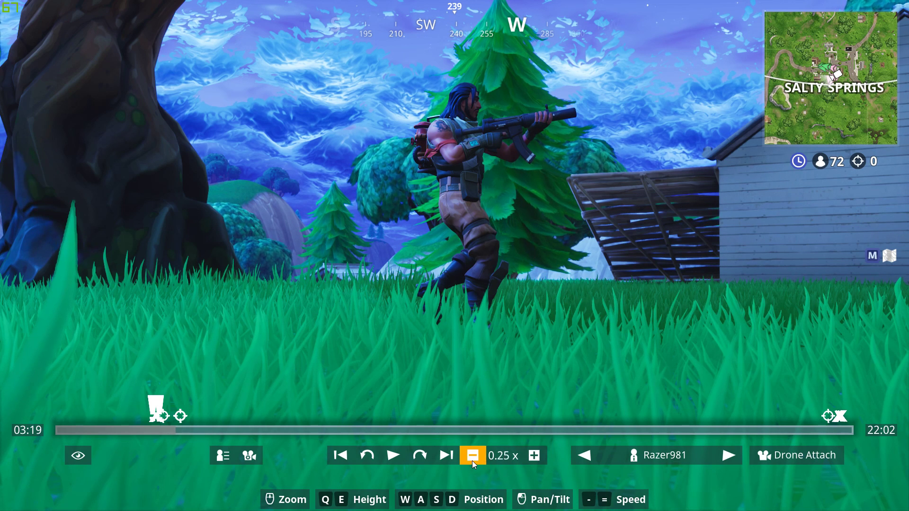
{"action": "left_click", "coordinate": [472, 461]}
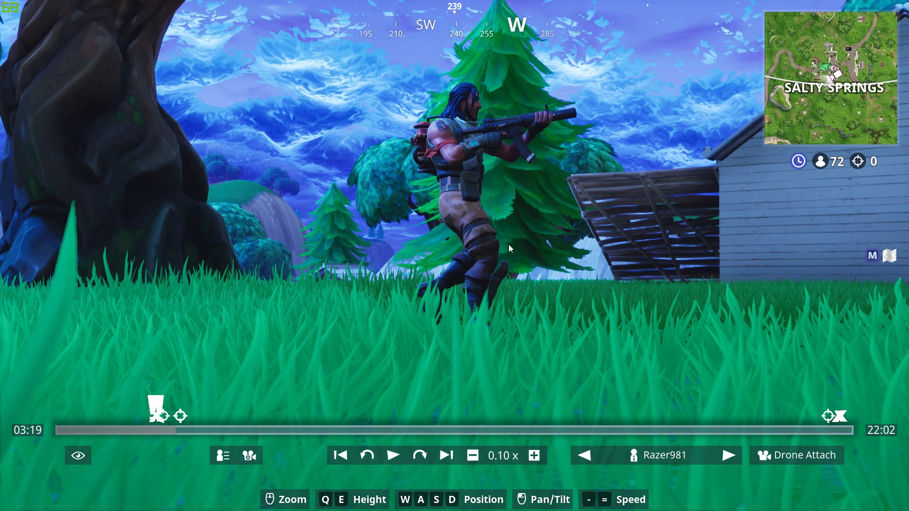
{"action": "key", "text": "h"}
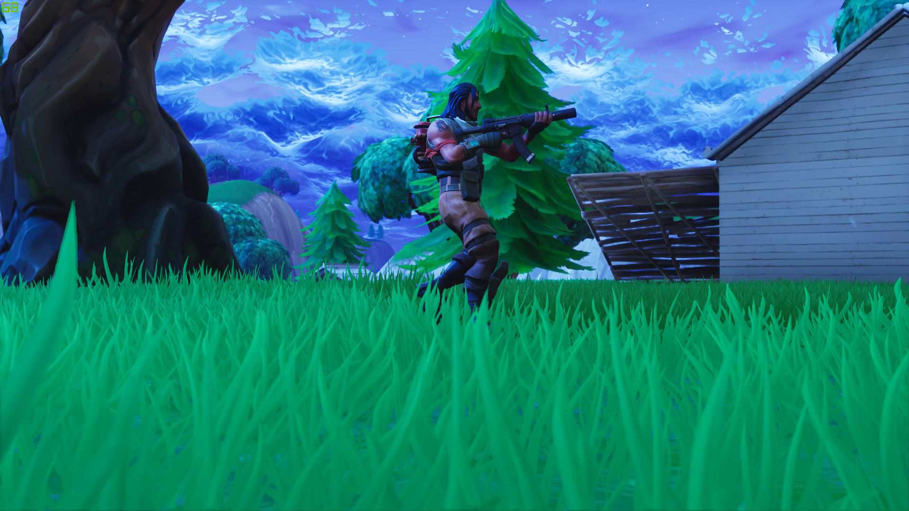
Open the GeForce Experience overlay, start a recording and return to the replay
{"action": "key", "text": "alt+z"}
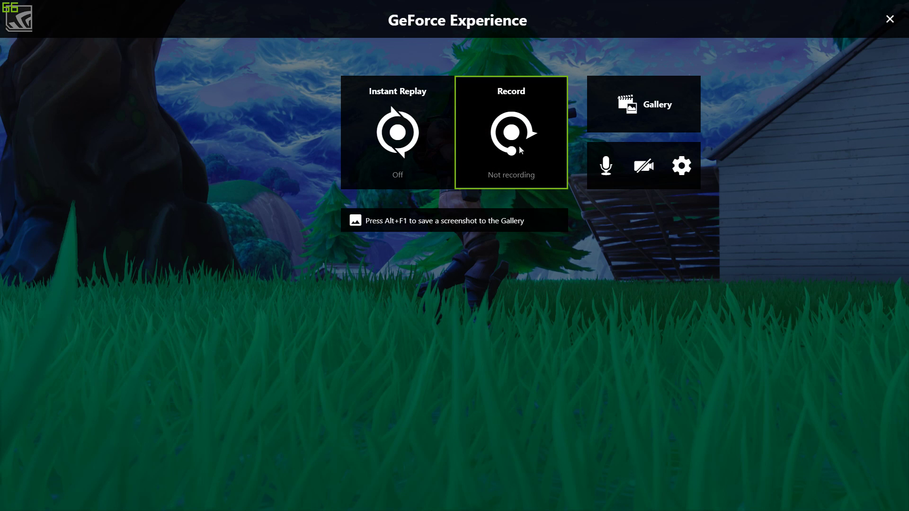
{"action": "left_click", "coordinate": [520, 149]}
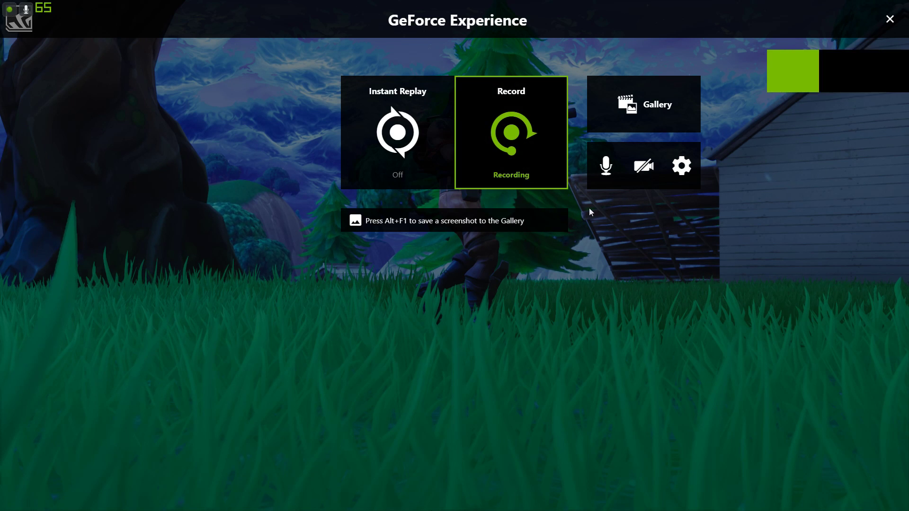
{"action": "left_click", "coordinate": [888, 26]}
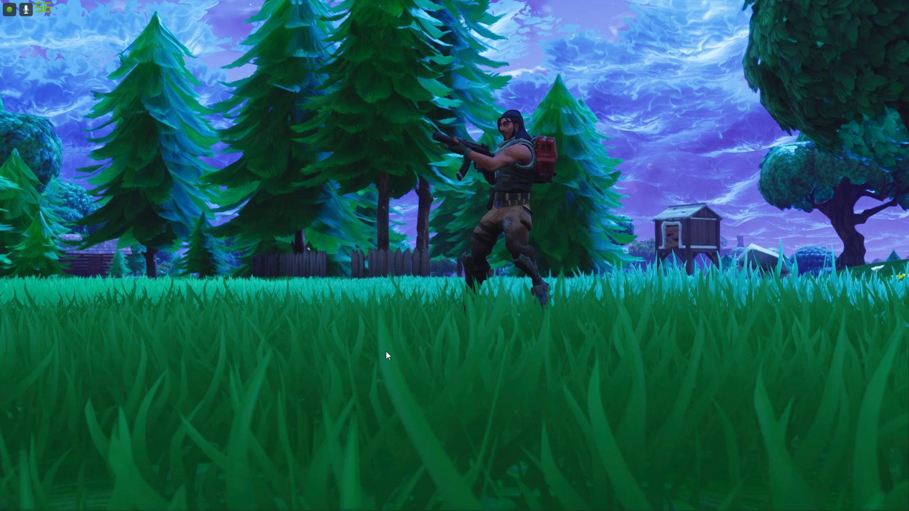
Stop and save the recording in the GeForce Experience overlay and close the overlay
{"action": "key", "text": "alt+z"}
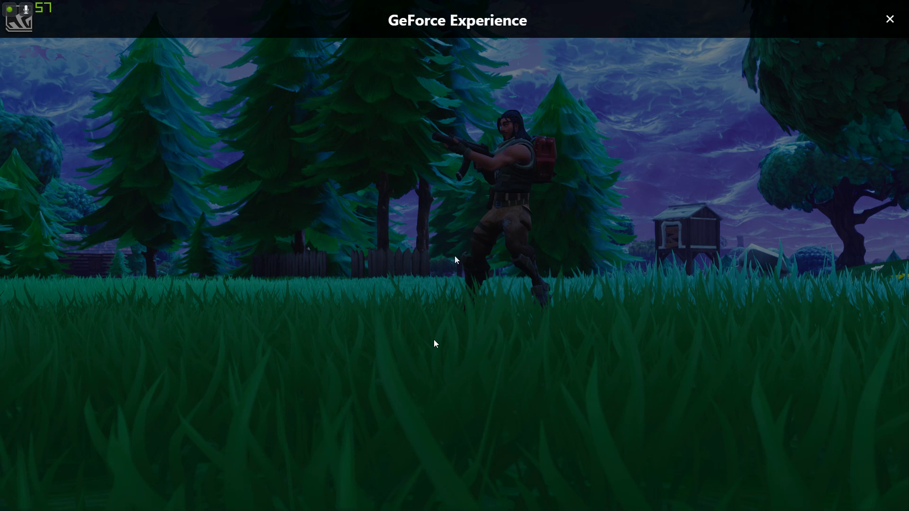
{"action": "left_click", "coordinate": [511, 142]}
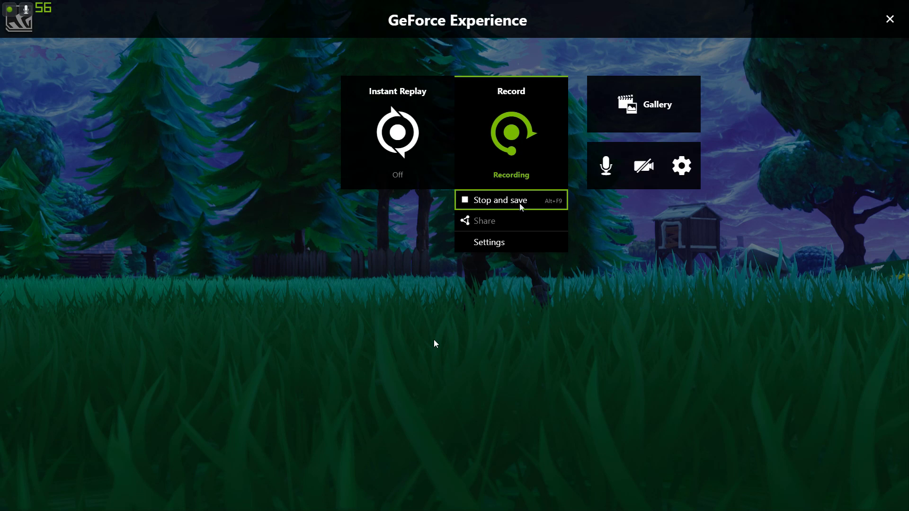
{"action": "left_click", "coordinate": [520, 204]}
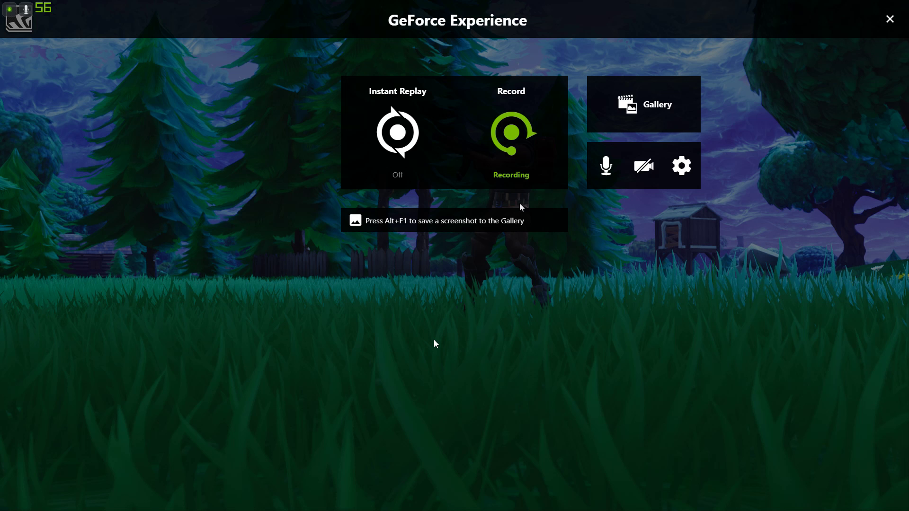
{"action": "key", "text": "alt+z"}
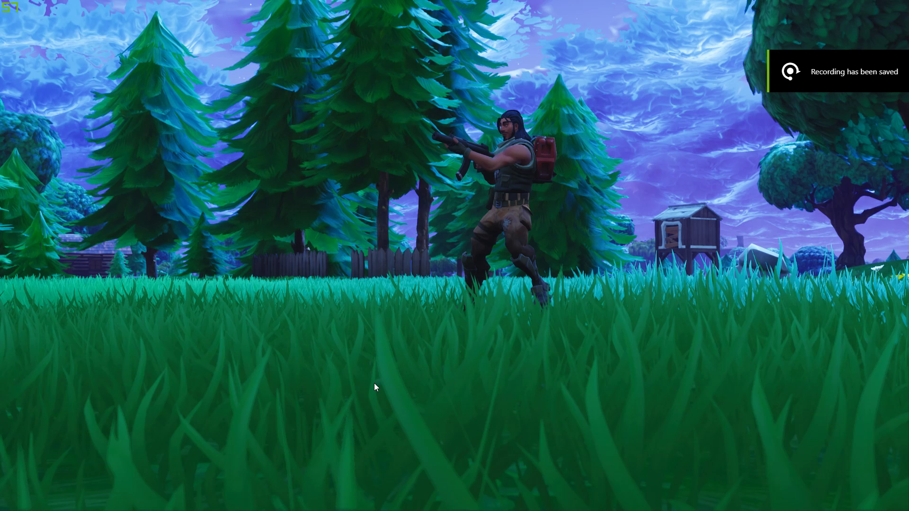
Restore the fully visible HUD, play the replay briefly at 0.10x and pause at 03:22
{"action": "mouse_move", "coordinate": [479, 302]}
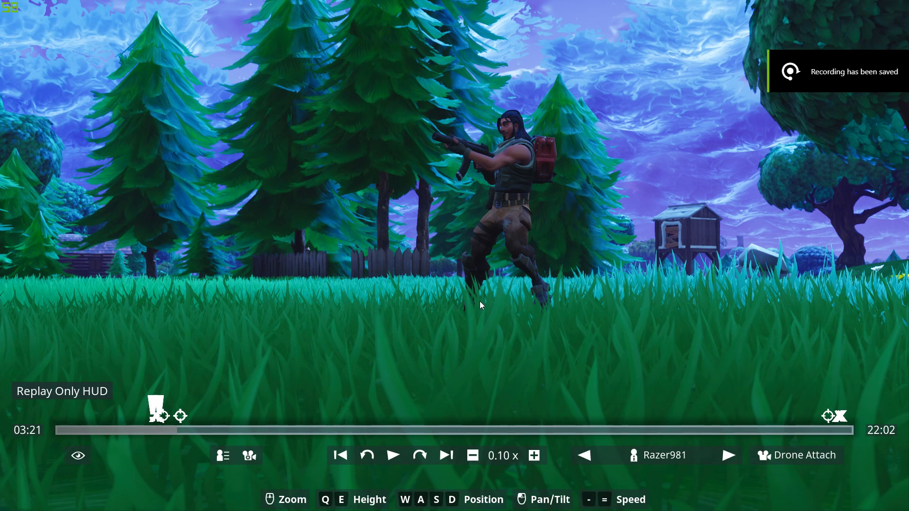
{"action": "key", "text": "h"}
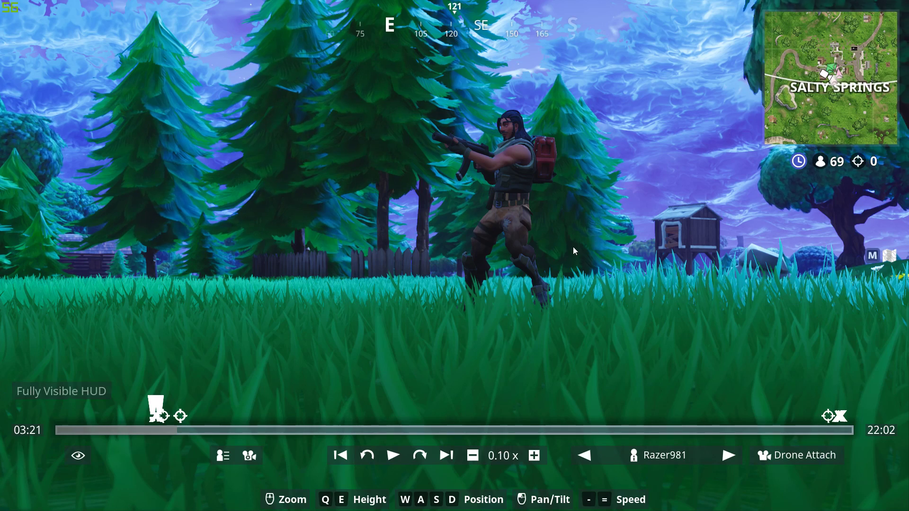
{"action": "key", "text": "space"}
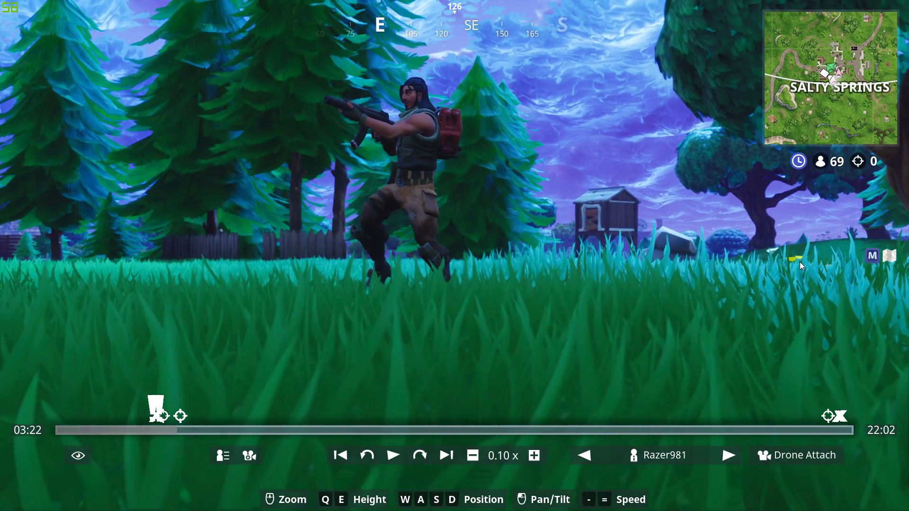
{"action": "key", "text": "space"}
Leave the replay match and return to the lobby
{"action": "key", "text": "Escape"}
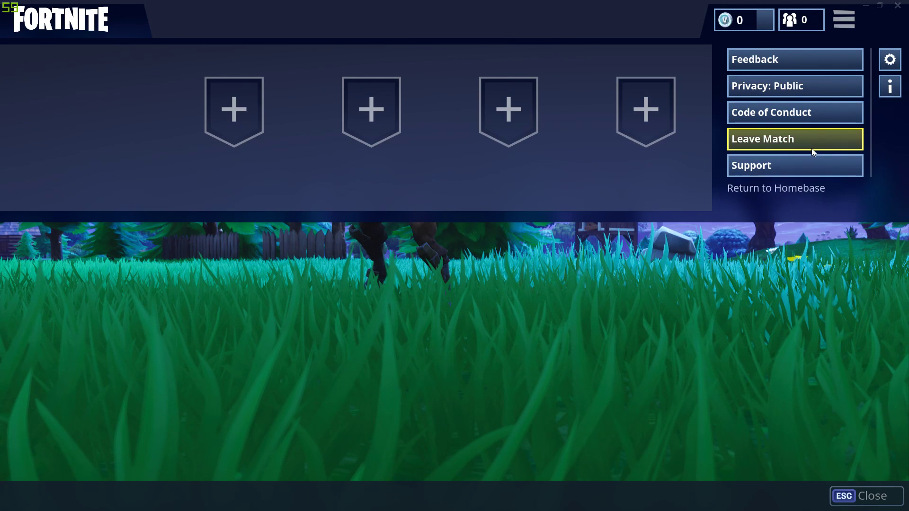
{"action": "left_click", "coordinate": [812, 148]}
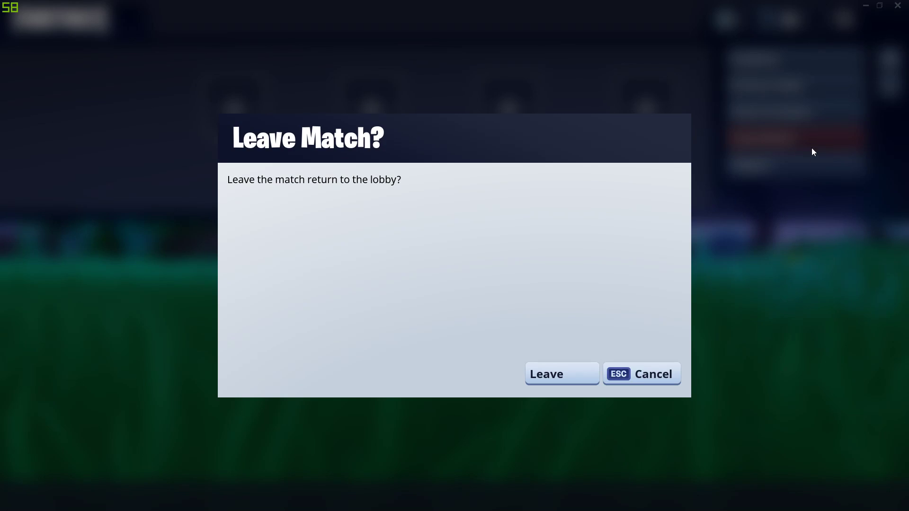
{"action": "left_click", "coordinate": [568, 375]}
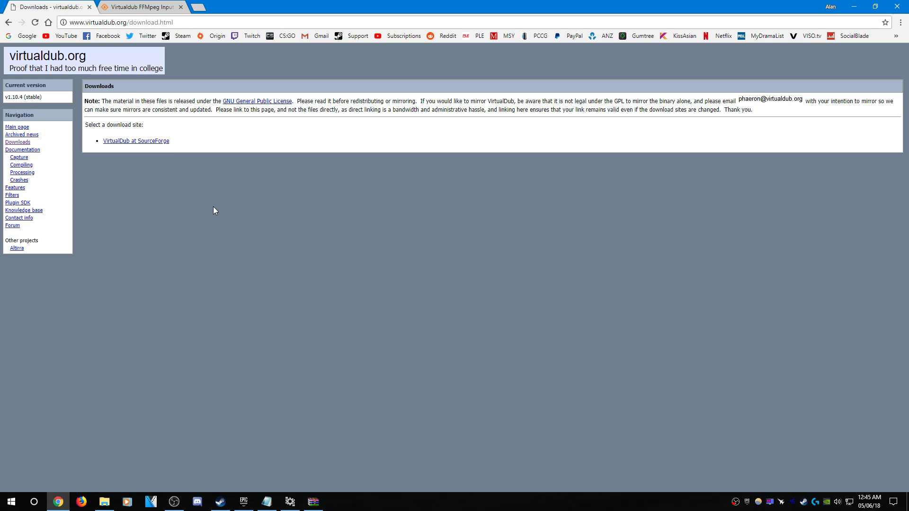
Review the VirtualDub download page and the Virtualdub FFMpeg Input Plugin page on SourceForge, and close both pages
{"action": "key", "text": "ctrl+Tab"}
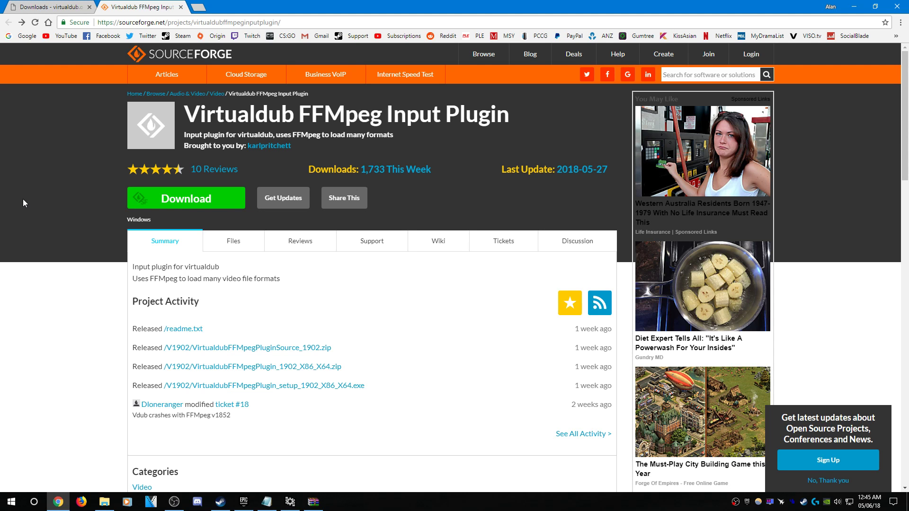
{"action": "middle_click", "coordinate": [73, 3]}
{"action": "middle_click", "coordinate": [73, 4]}
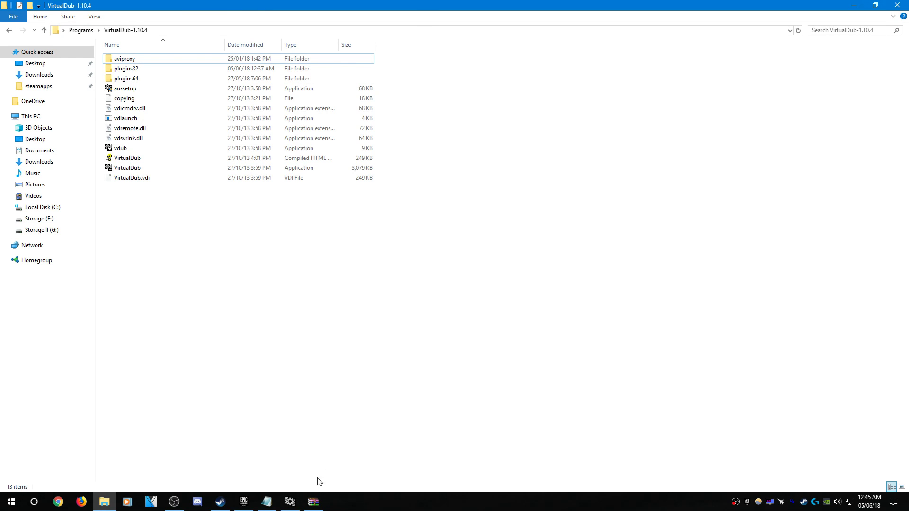
Bring up the VirtualdubFFMpegPlugin_1902_X86_X64.zip archive, select its plugins32 and plugins64 folders for review, and close the archive
{"action": "left_click", "coordinate": [313, 502]}
{"action": "left_click", "coordinate": [590, 171]}
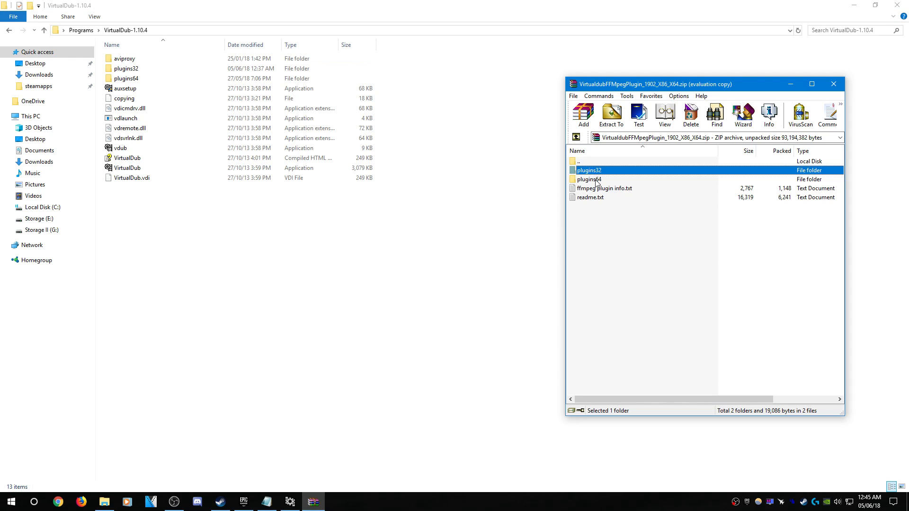
{"action": "left_click", "coordinate": [596, 181], "text": "shift"}
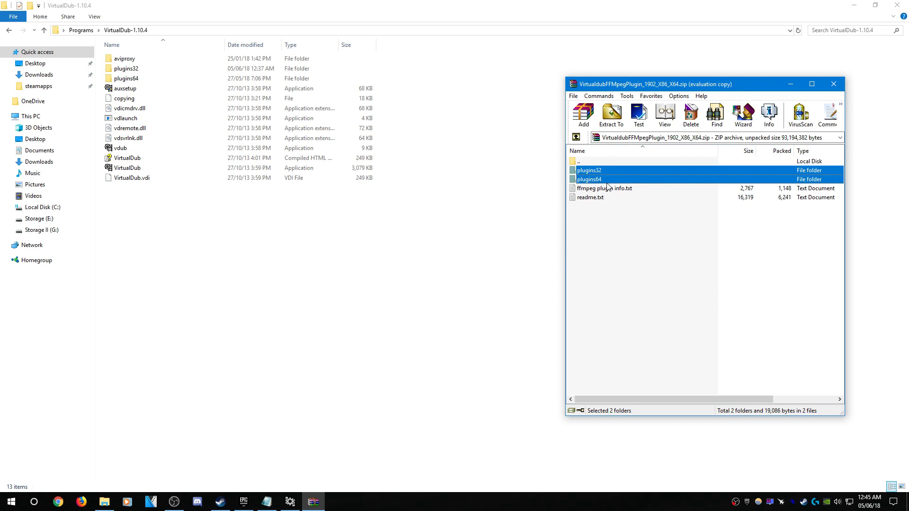
{"action": "mouse_move", "coordinate": [612, 178]}
{"action": "left_mouse_down"}
{"action": "mouse_move", "coordinate": [203, 209]}
{"action": "mouse_move", "coordinate": [578, 171]}
{"action": "mouse_move", "coordinate": [610, 174]}
{"action": "mouse_move", "coordinate": [618, 187]}
{"action": "left_mouse_up"}
{"action": "left_click", "coordinate": [837, 87]}
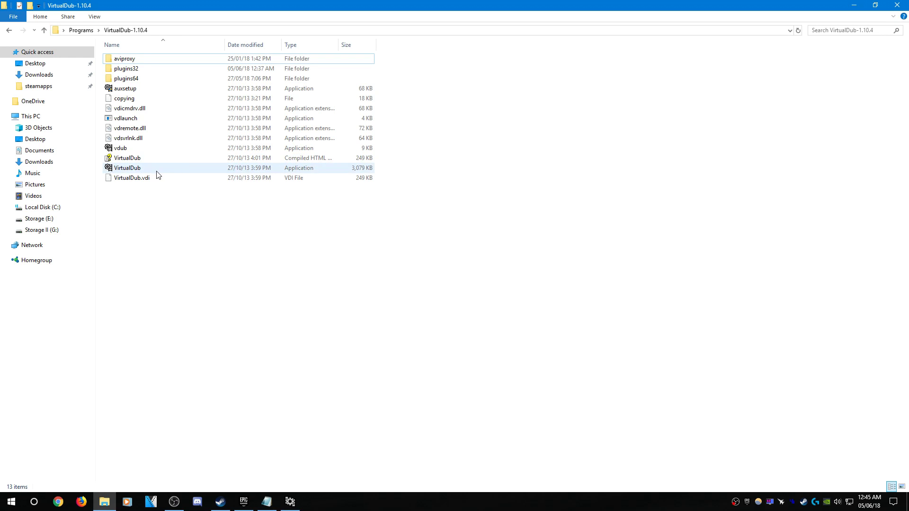
Launch VirtualDub, load the recorded Fortnite clip from the desktop and shrink the input video preview
{"action": "left_click", "coordinate": [189, 172]}
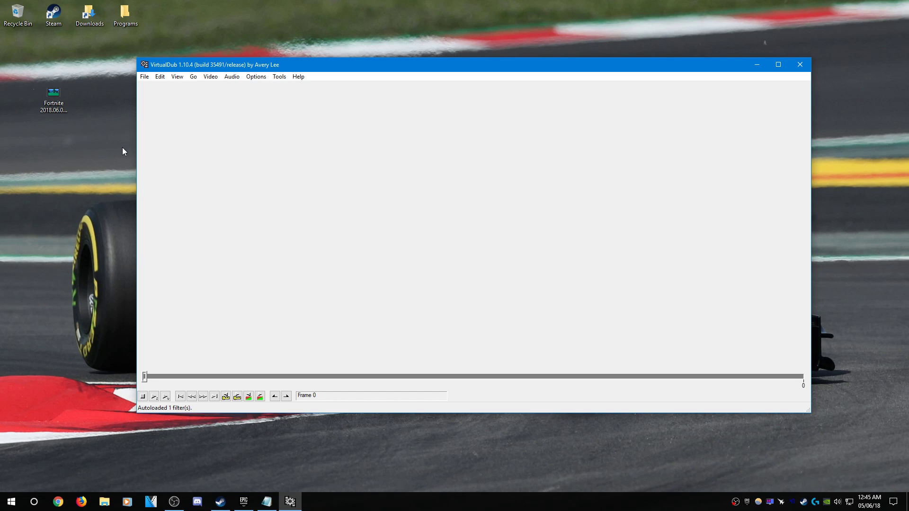
{"action": "left_click", "coordinate": [52, 95]}
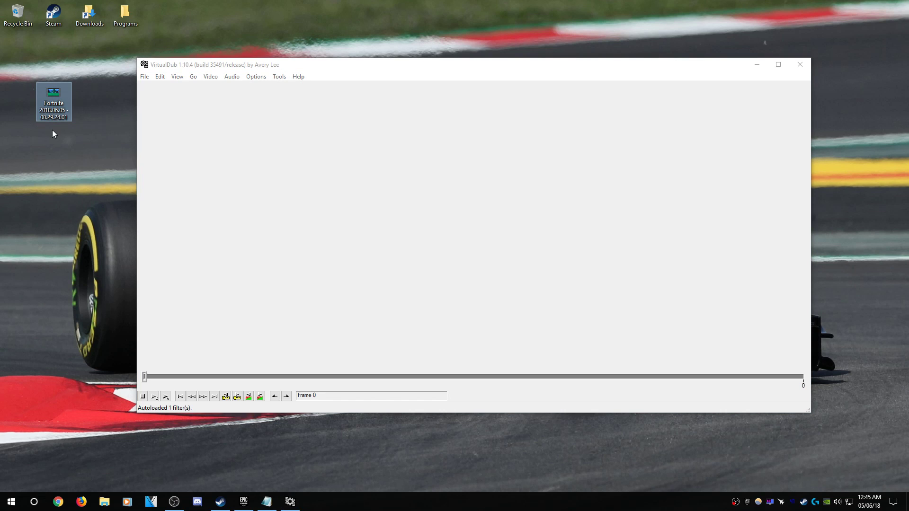
{"action": "left_click_drag", "start_coordinate": [65, 98], "coordinate": [314, 152]}
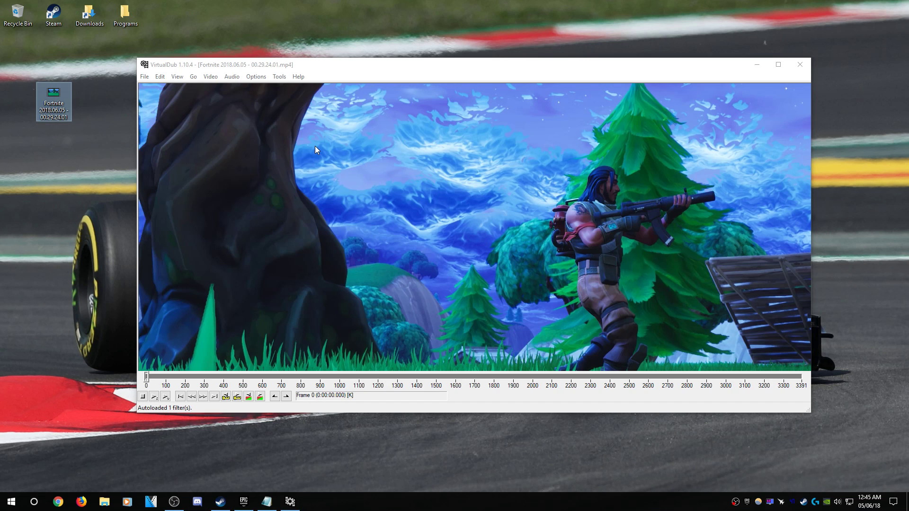
{"action": "right_click", "coordinate": [315, 146]}
{"action": "left_click", "coordinate": [347, 200]}
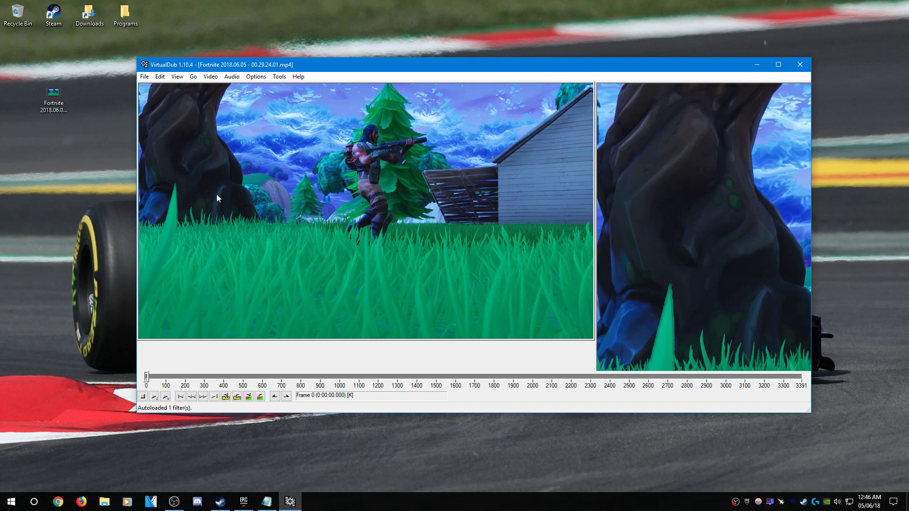
Mark the section of the clip from frame 2761 to frame 2989 as the selection
{"action": "left_click_drag", "start_coordinate": [148, 377], "coordinate": [679, 379]}
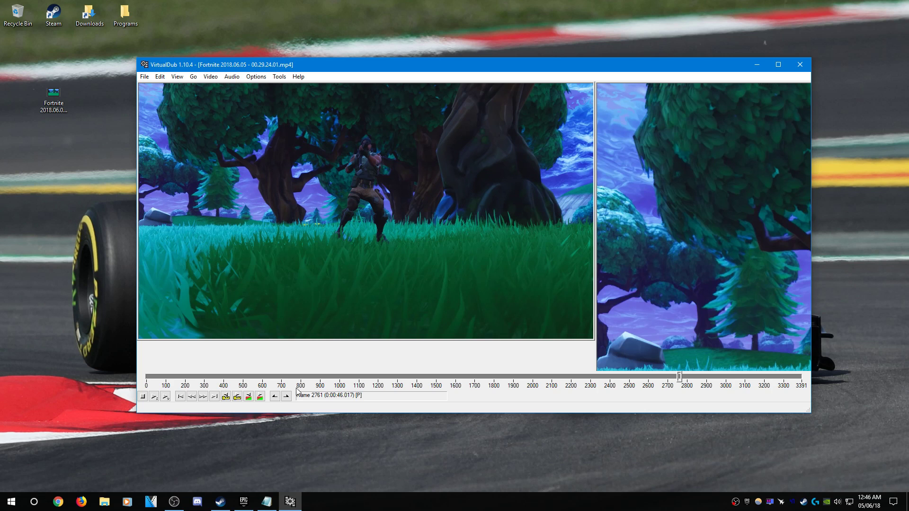
{"action": "left_click", "coordinate": [274, 397]}
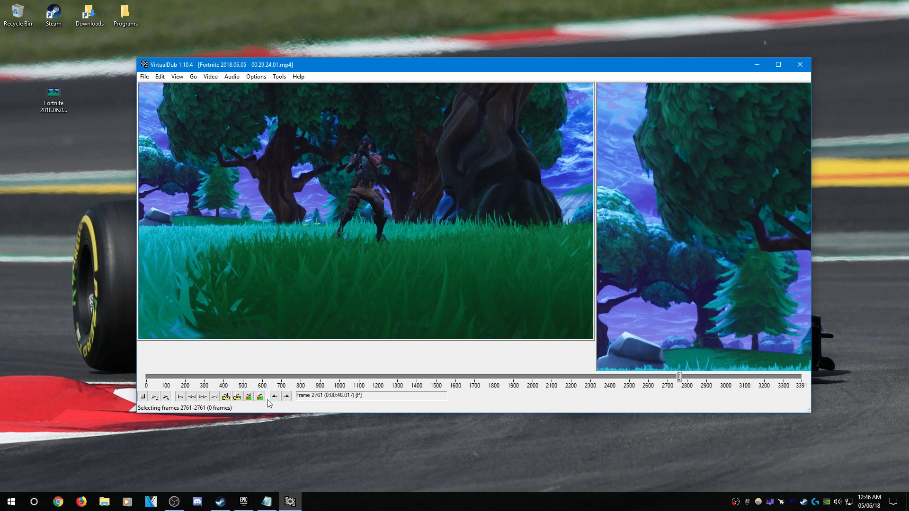
{"action": "left_click", "coordinate": [694, 379]}
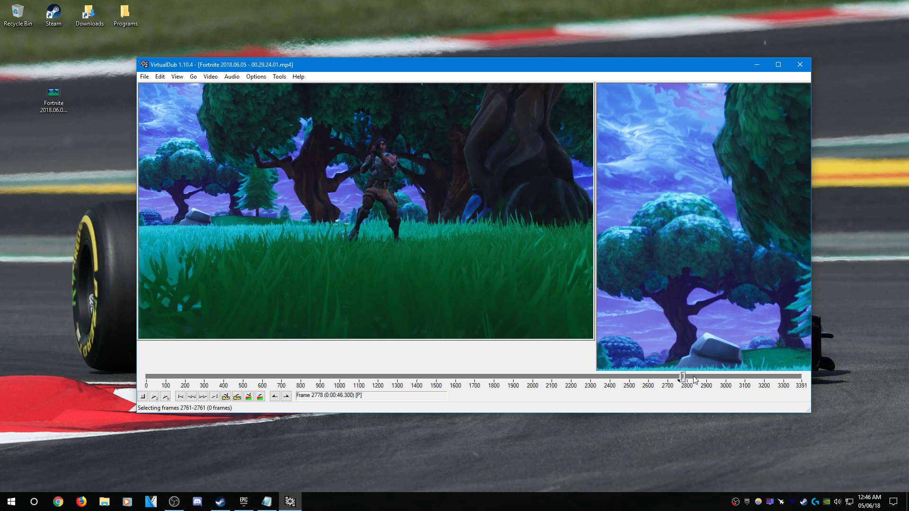
{"action": "mouse_move", "coordinate": [717, 378]}
{"action": "left_mouse_down"}
{"action": "mouse_move", "coordinate": [737, 380]}
{"action": "mouse_move", "coordinate": [725, 382]}
{"action": "left_mouse_up"}
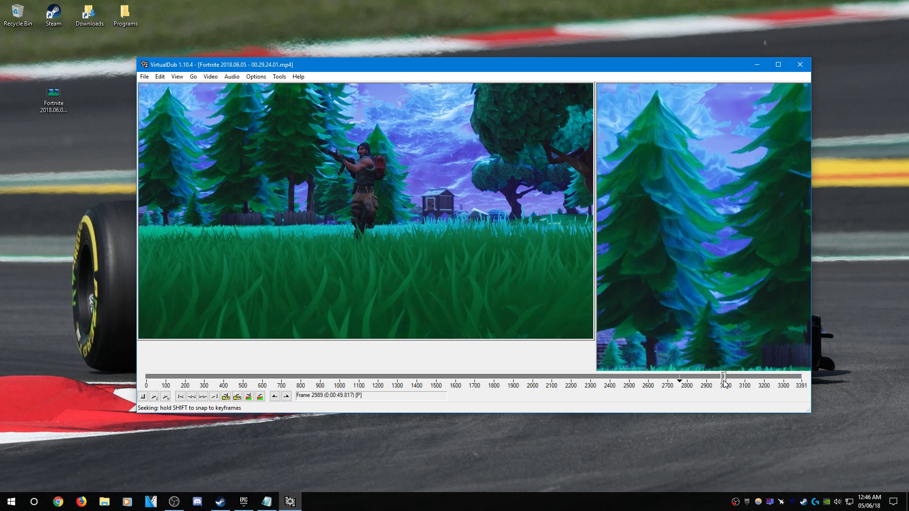
{"action": "left_click", "coordinate": [287, 397]}
{"action": "mouse_move", "coordinate": [724, 380]}
{"action": "left_mouse_down"}
{"action": "mouse_move", "coordinate": [682, 379]}
{"action": "mouse_move", "coordinate": [724, 380]}
{"action": "left_mouse_up"}
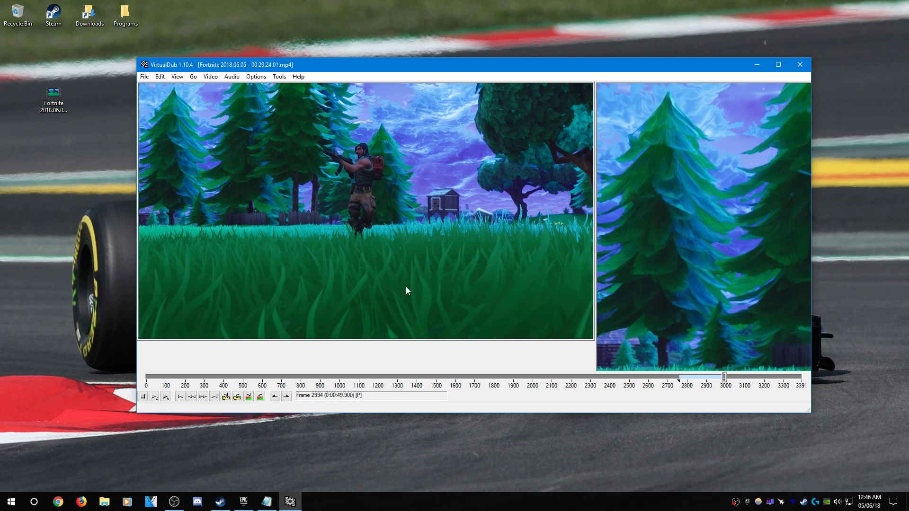
Turn off the audio and change the video's source frame rate to 600 fps
{"action": "left_click", "coordinate": [232, 77]}
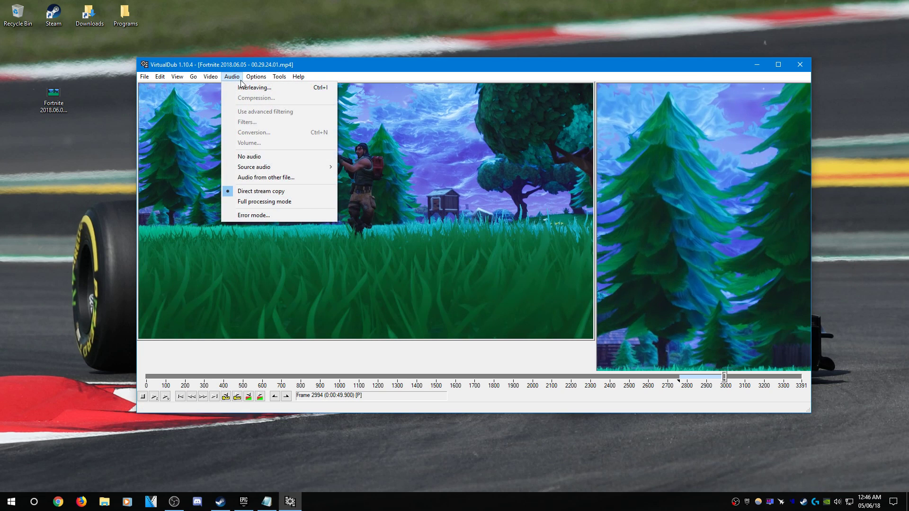
{"action": "left_click", "coordinate": [271, 157]}
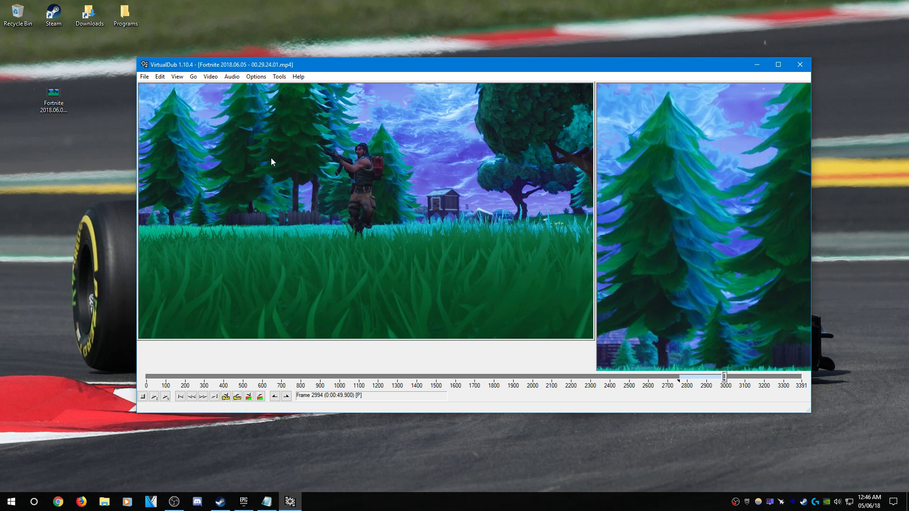
{"action": "left_click", "coordinate": [210, 76]}
{"action": "left_click", "coordinate": [223, 98]}
{"action": "type", "text": "6"}
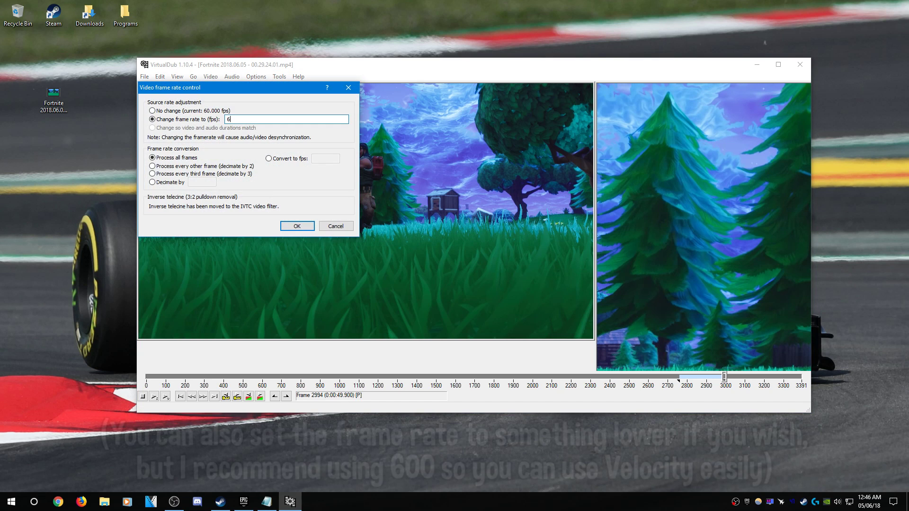
{"action": "type", "text": "00"}
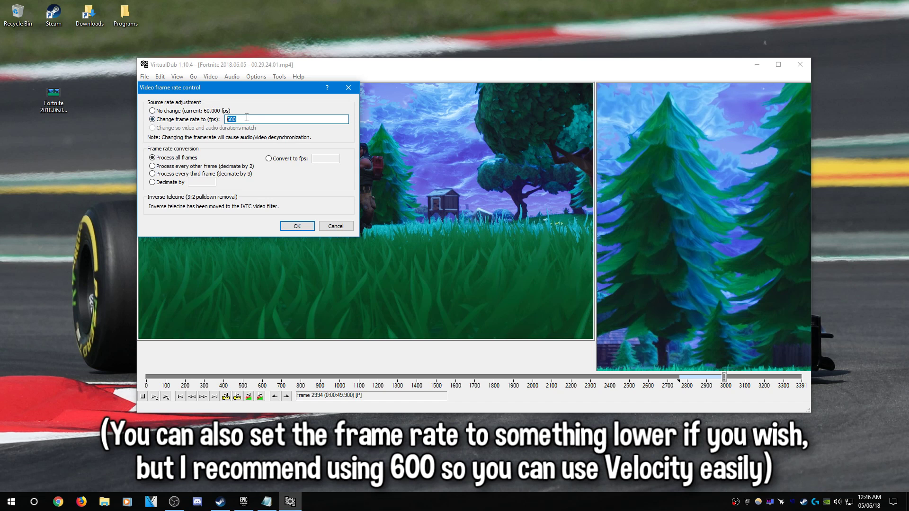
{"action": "left_click", "coordinate": [309, 227]}
Compare the x264vfw and Xvid codecs and set the video compression to Lagarith Lossless Codec
{"action": "left_click", "coordinate": [211, 77]}
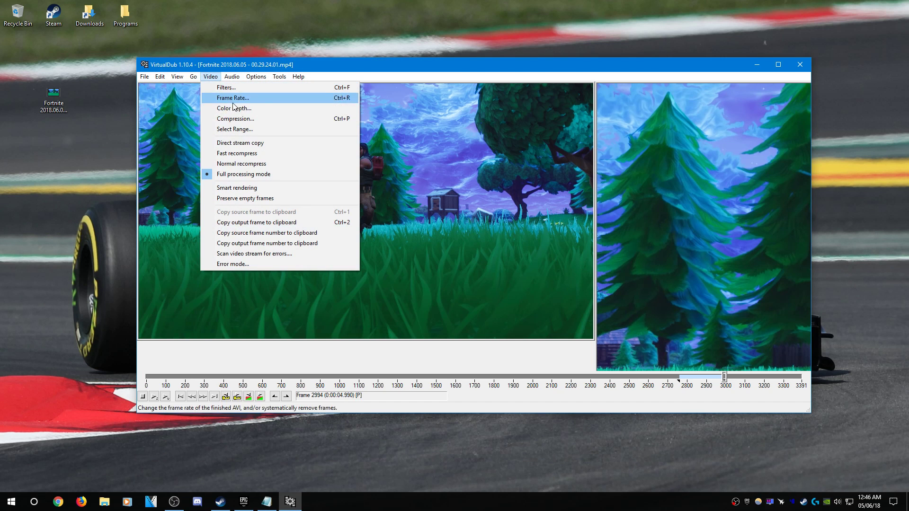
{"action": "left_click", "coordinate": [236, 118]}
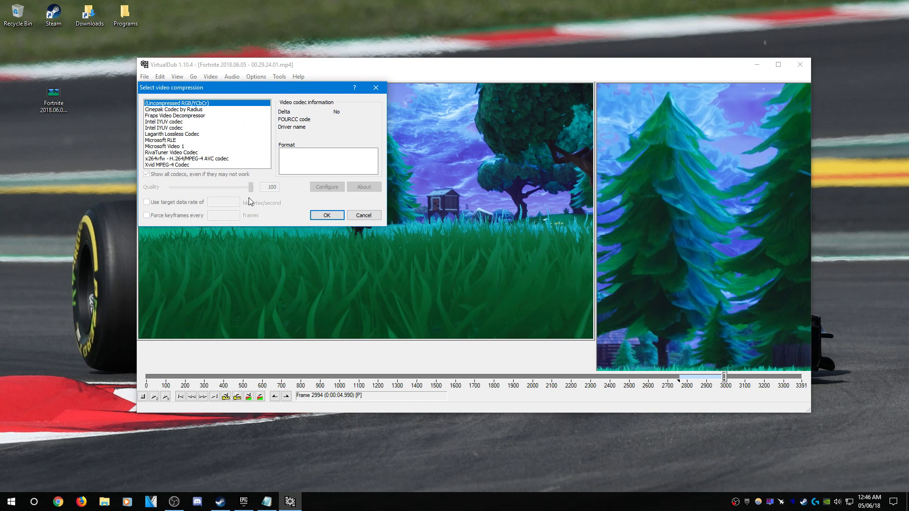
{"action": "left_click", "coordinate": [153, 134]}
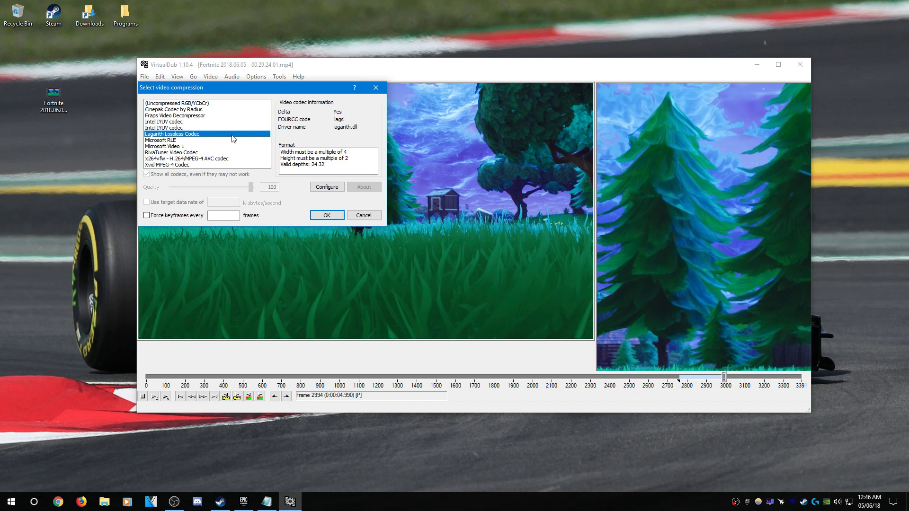
{"action": "left_click", "coordinate": [148, 160]}
{"action": "left_click", "coordinate": [181, 166]}
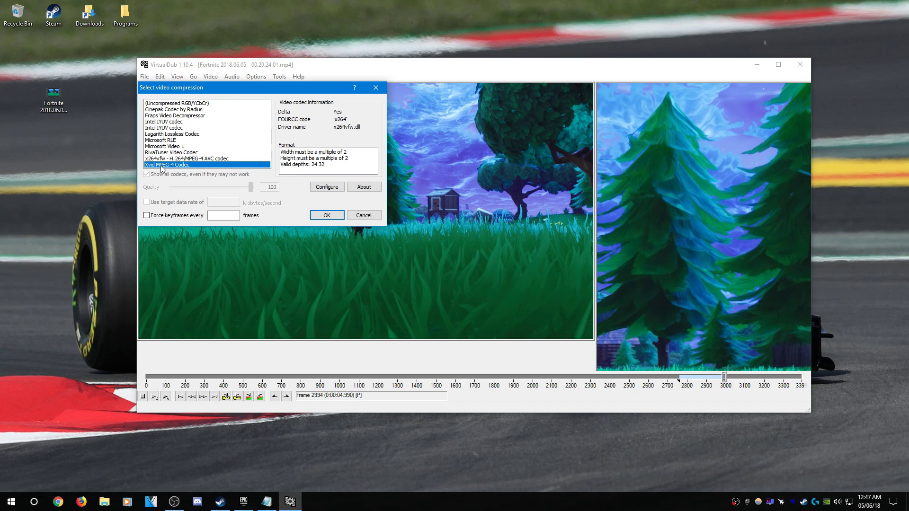
{"action": "left_click", "coordinate": [200, 160]}
{"action": "left_click", "coordinate": [194, 166]}
{"action": "left_click", "coordinate": [202, 160]}
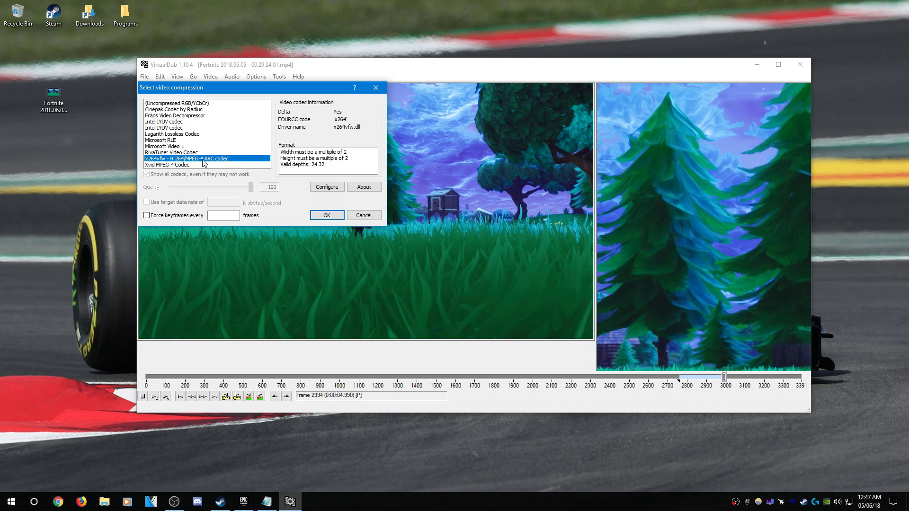
{"action": "left_click", "coordinate": [196, 135]}
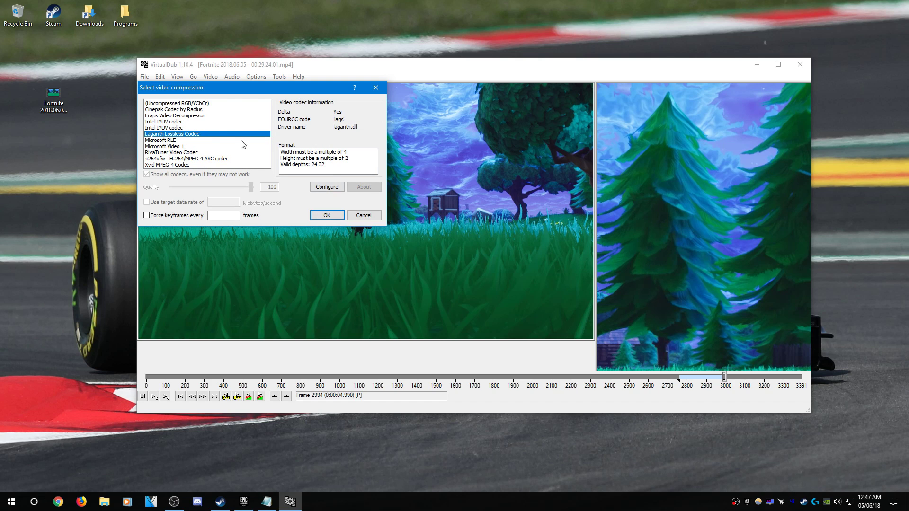
{"action": "left_click", "coordinate": [330, 215]}
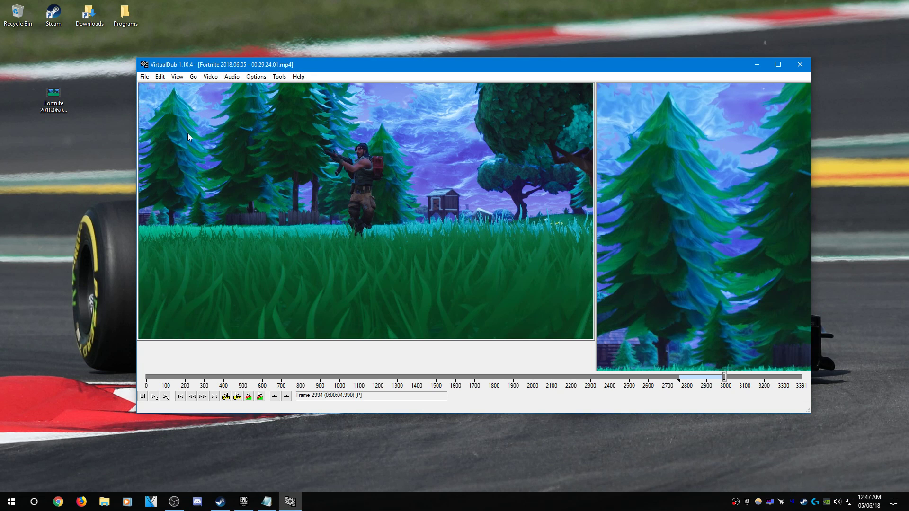
Export the selection to the desktop as an AVI file named test, turning off the input and output video display during rendering
{"action": "left_click", "coordinate": [145, 76]}
{"action": "left_click", "coordinate": [178, 166]}
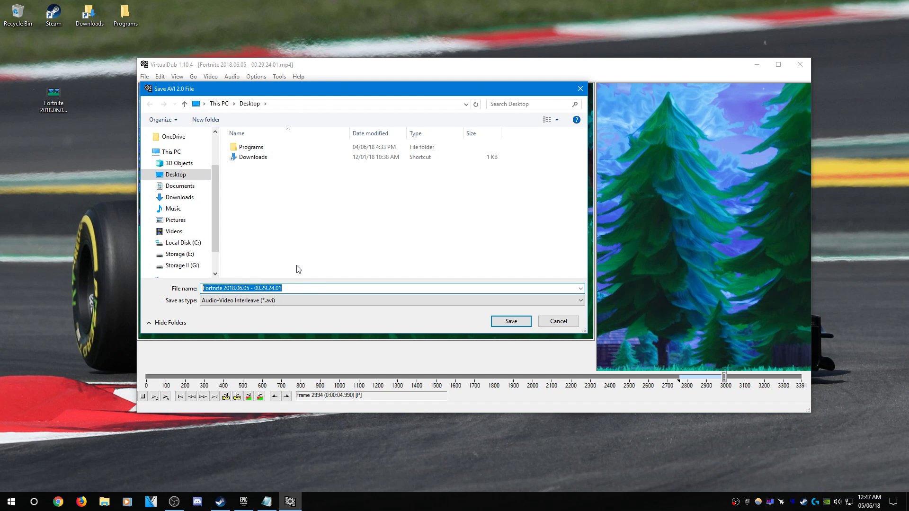
{"action": "type", "text": "test"}
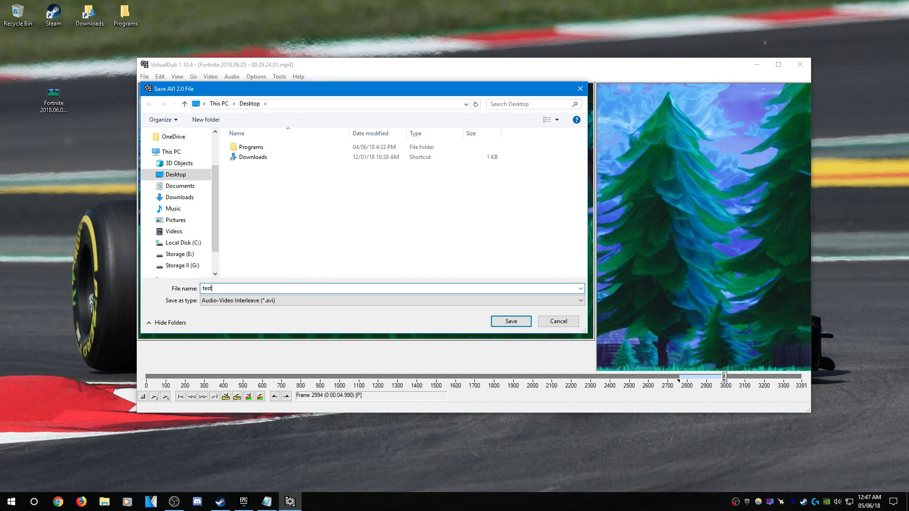
{"action": "left_click", "coordinate": [511, 323]}
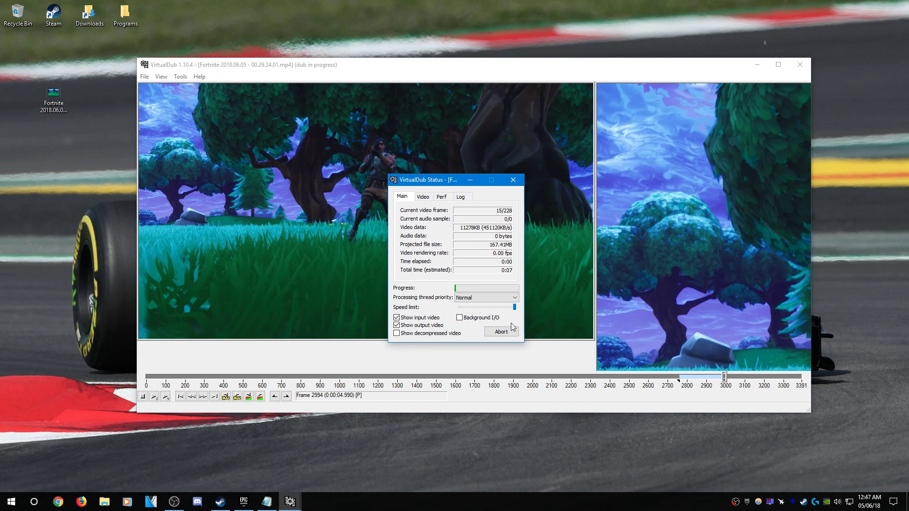
{"action": "left_click", "coordinate": [416, 318]}
{"action": "left_click", "coordinate": [414, 326]}
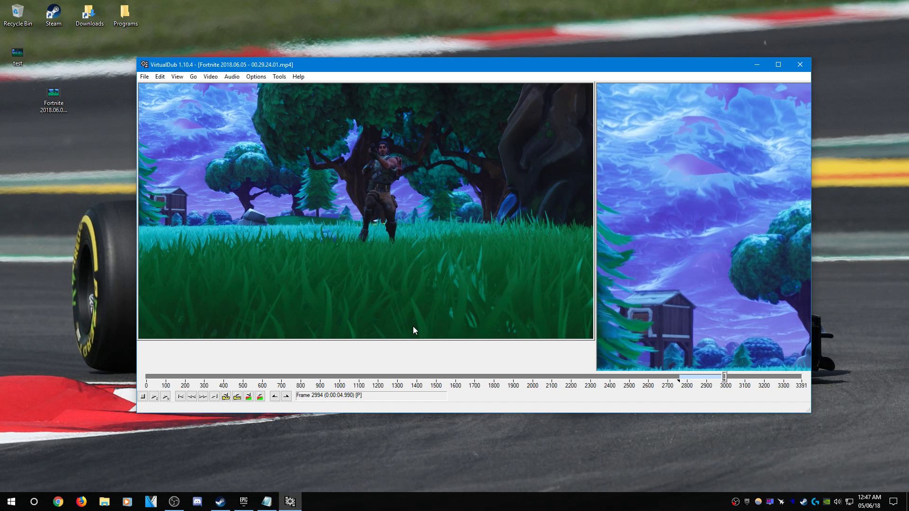
Close VirtualDub and examine the frame rate in the detailed properties of the exported test file on the desktop
{"action": "left_click", "coordinate": [800, 65]}
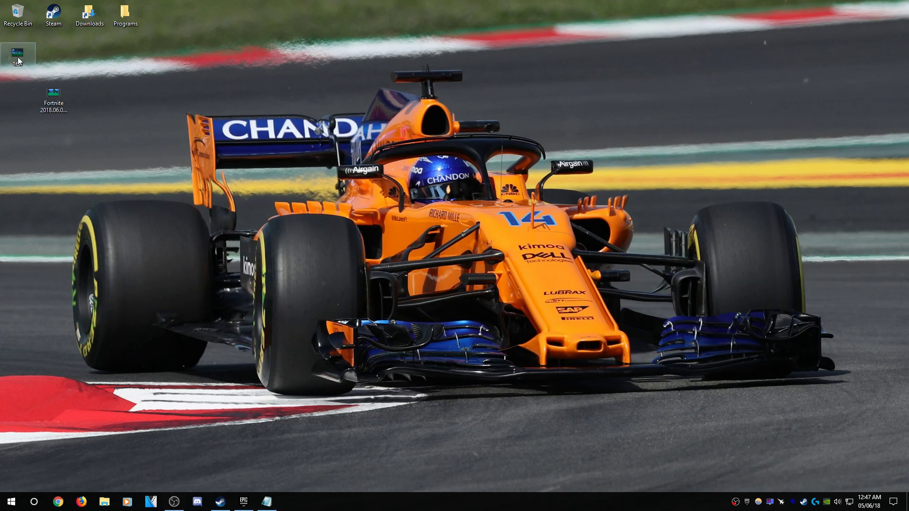
{"action": "left_click_drag", "start_coordinate": [10, 62], "coordinate": [225, 102]}
{"action": "right_click", "coordinate": [234, 88]}
{"action": "left_click", "coordinate": [285, 339]}
{"action": "left_click", "coordinate": [299, 112]}
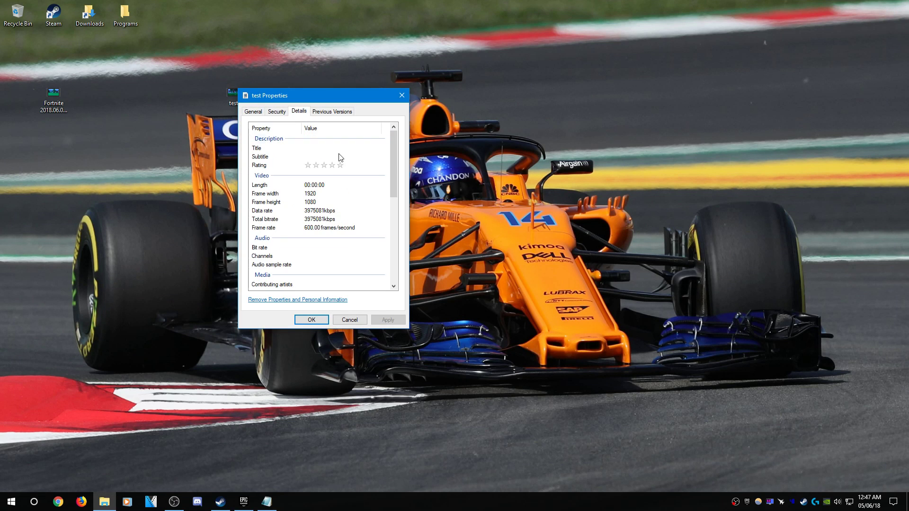
{"action": "left_click", "coordinate": [326, 229]}
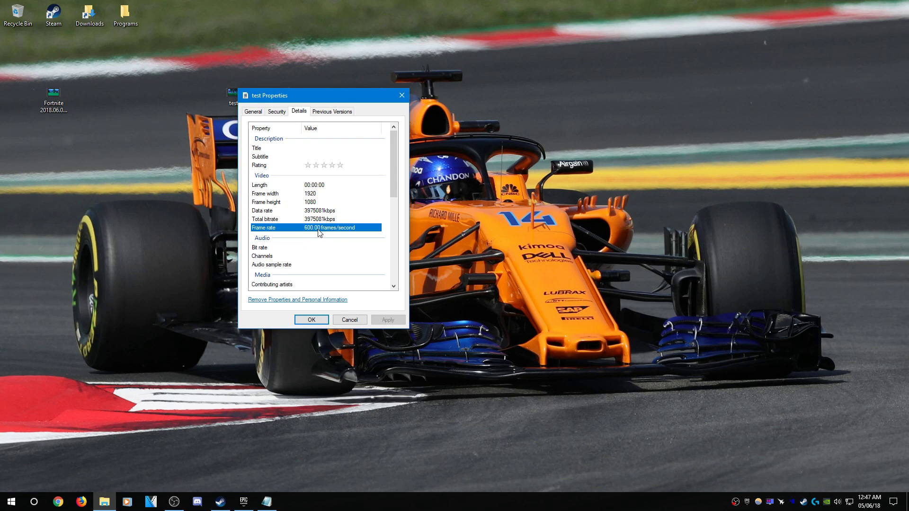
Close the test file's properties, switch to VEGAS Pro and place test.avi on the timeline as a new video track
{"action": "left_click", "coordinate": [321, 202]}
{"action": "left_click", "coordinate": [350, 320]}
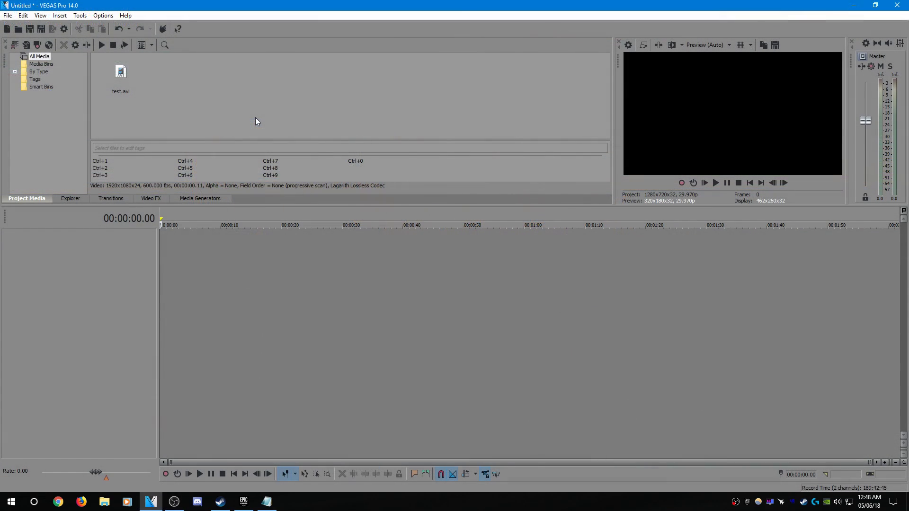
{"action": "left_click_drag", "start_coordinate": [106, 71], "coordinate": [277, 244]}
{"action": "left_click", "coordinate": [531, 196]}
{"action": "scroll", "coordinate": [327, 301], "scroll_direction": "up", "scroll_amount": 8}
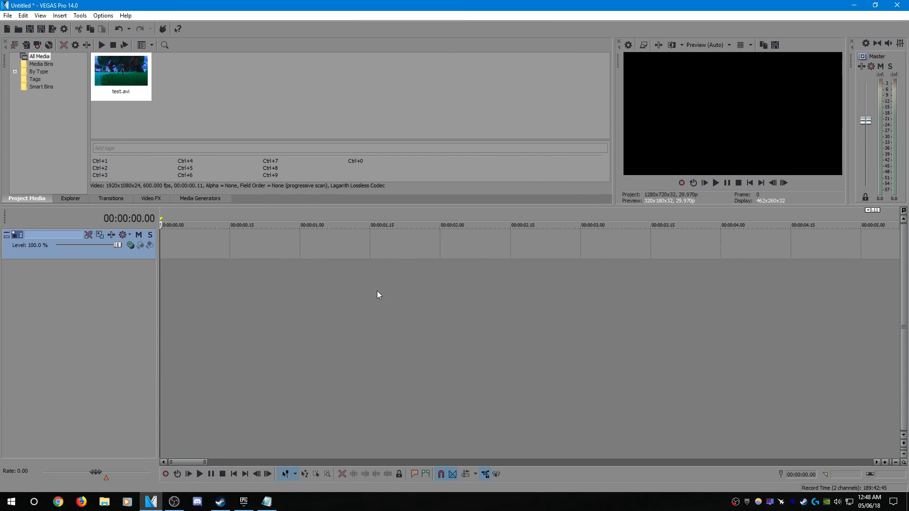
{"action": "left_click_drag", "start_coordinate": [195, 463], "coordinate": [303, 464]}
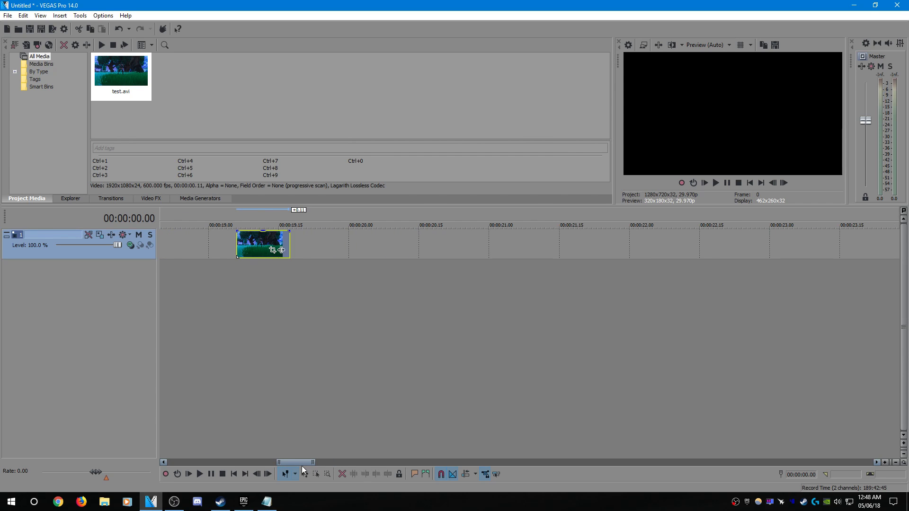
Slow the test.avi clip with a custom velocity on a velocity envelope and extend the clip to a length of about 00:00:01.03
{"action": "double_click", "coordinate": [248, 256]}
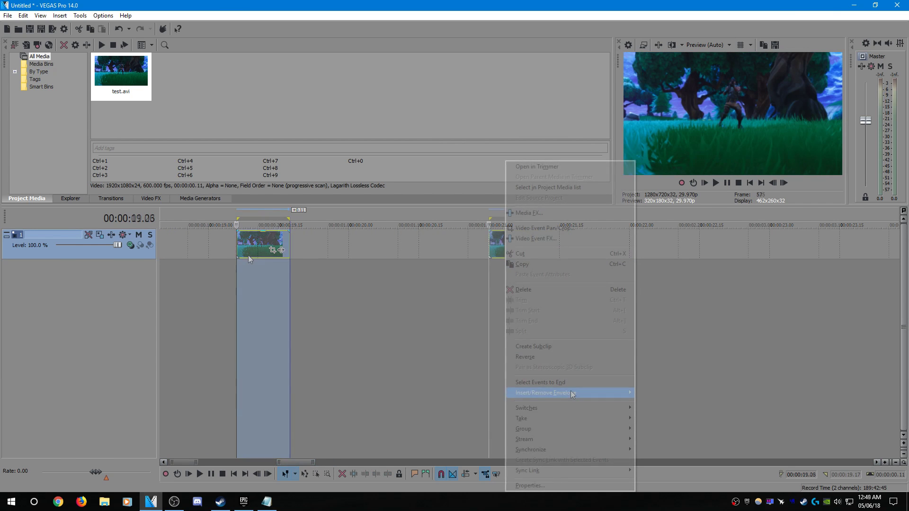
{"action": "mouse_move", "coordinate": [573, 393]}
{"action": "left_click", "coordinate": [658, 392]}
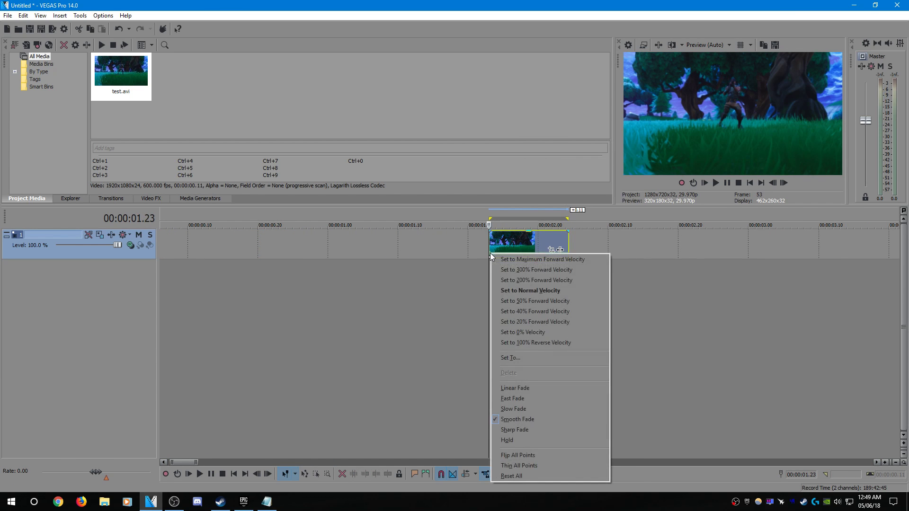
{"action": "left_click", "coordinate": [521, 359]}
{"action": "key", "text": "Return"}
{"action": "left_click_drag", "start_coordinate": [568, 240], "coordinate": [719, 255]}
{"action": "double_click", "coordinate": [674, 245]}
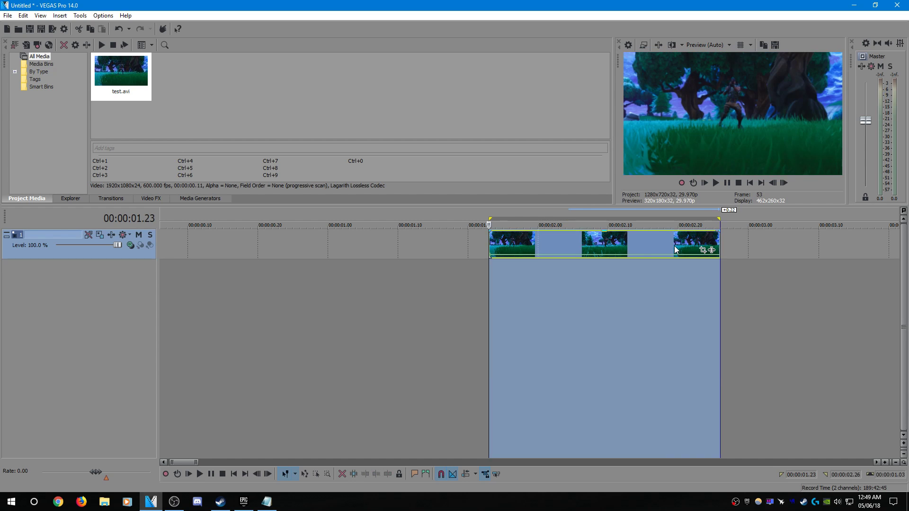
Play back and scrub through the slowed clip on the timeline to examine how smooth the motion is
{"action": "key", "text": "space"}
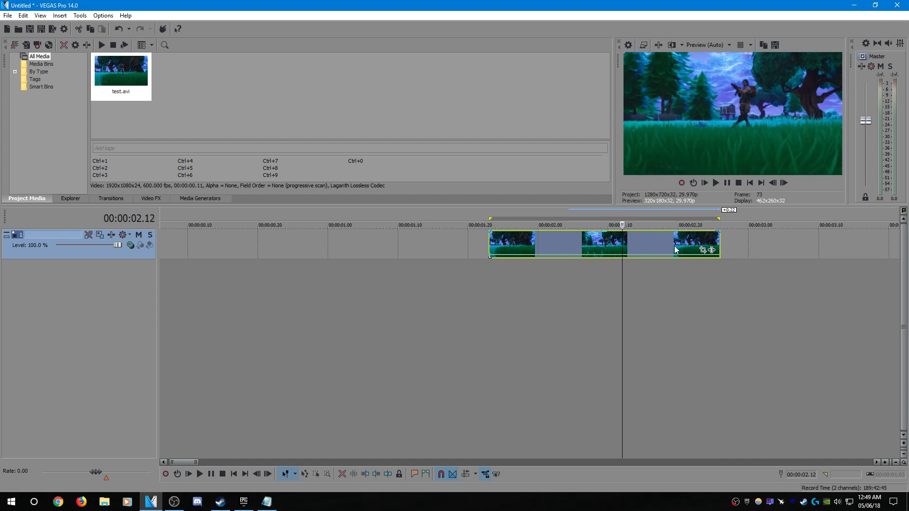
{"action": "left_click", "coordinate": [526, 280]}
{"action": "left_click_drag", "start_coordinate": [526, 279], "coordinate": [699, 272]}
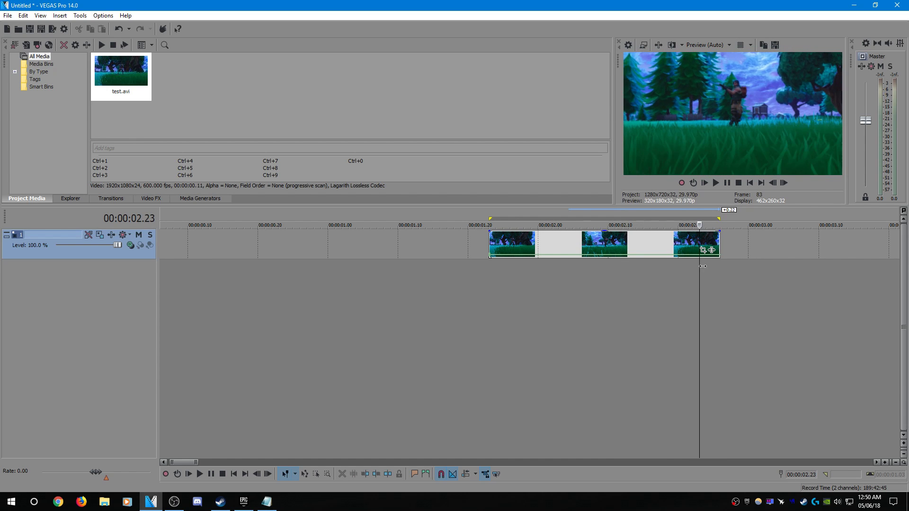
{"action": "left_click", "coordinate": [496, 280]}
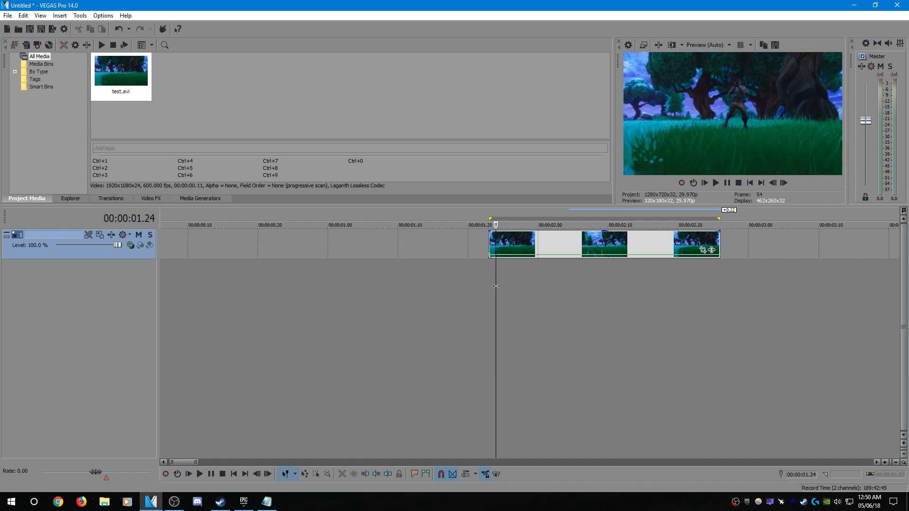
{"action": "key", "text": "space"}
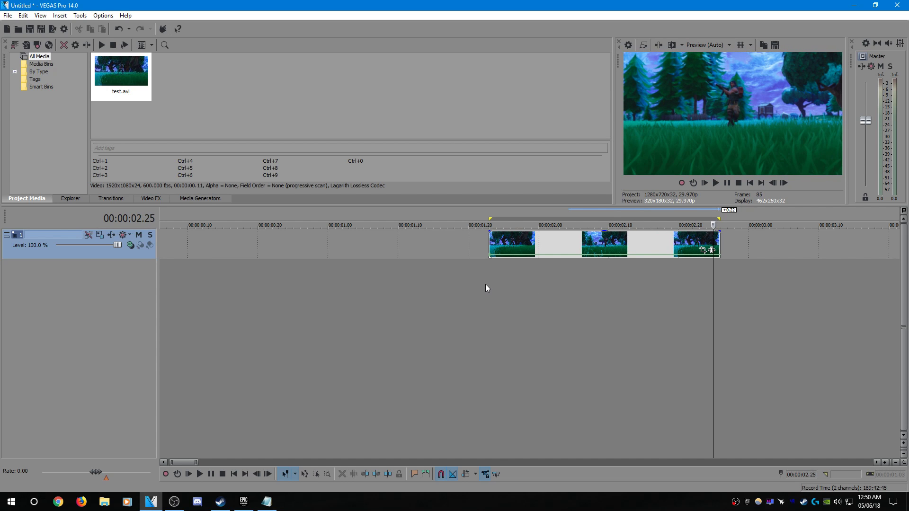